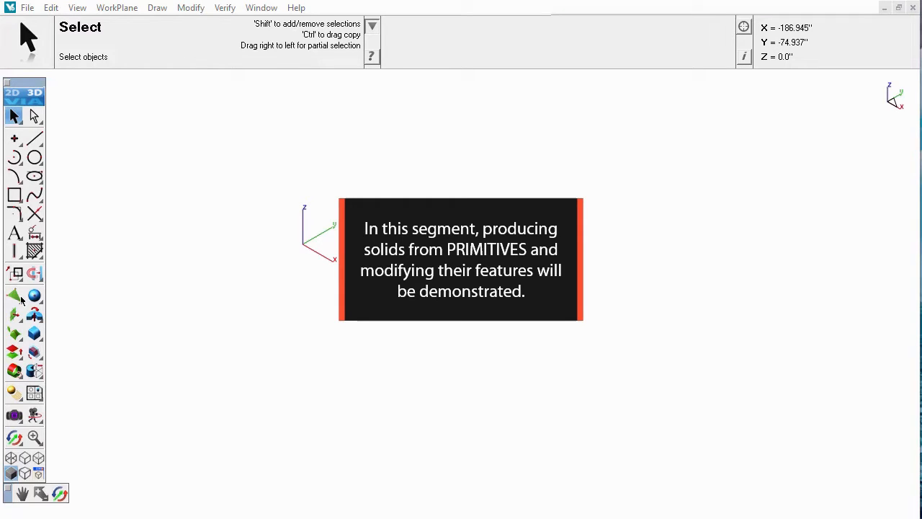
Step: Float the solid primitives palette and create a 50 × 50 × 50 block from the origin with Block Diagonals
{"action": "left_click_drag", "start_coordinate": [36, 296], "coordinate": [144, 158]}
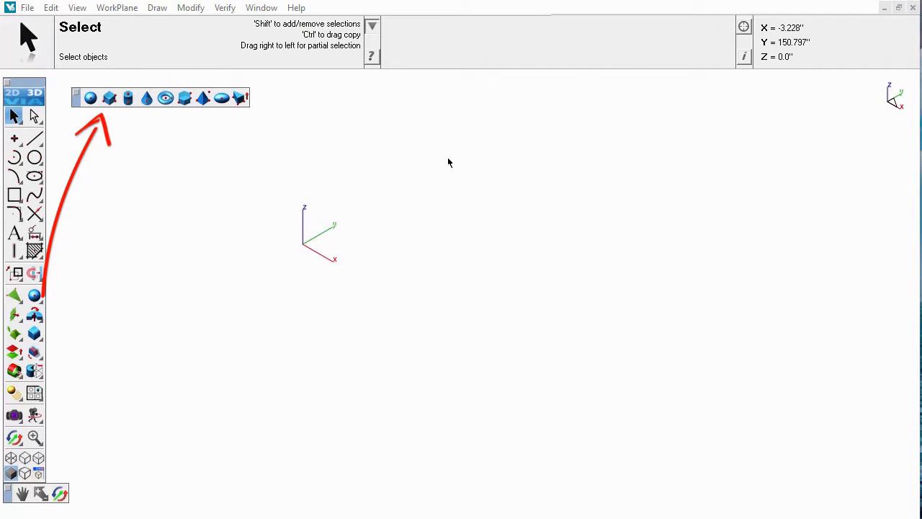
{"action": "left_click", "coordinate": [109, 98]}
{"action": "left_click", "coordinate": [328, 307]}
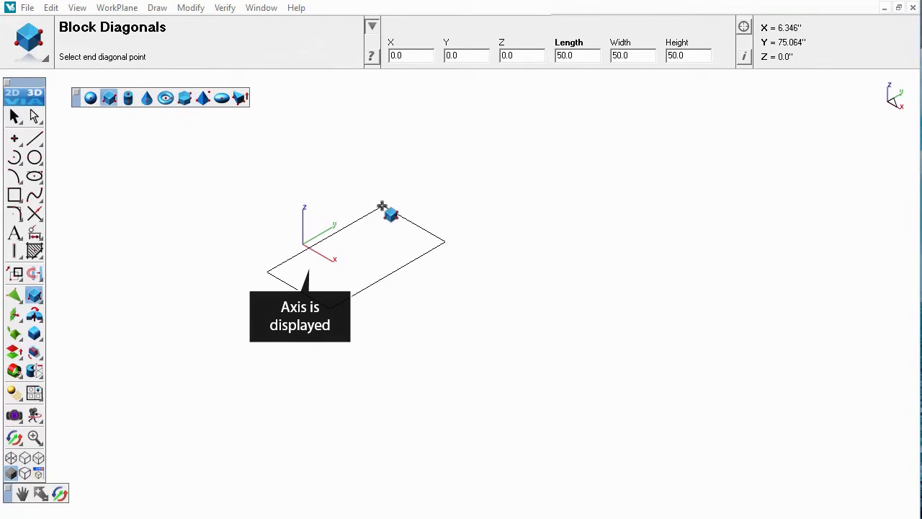
{"action": "key", "text": "Tab"}
{"action": "type", "text": "50"}
{"action": "key", "text": "Tab"}
{"action": "type", "text": "50"}
{"action": "key", "text": "Tab"}
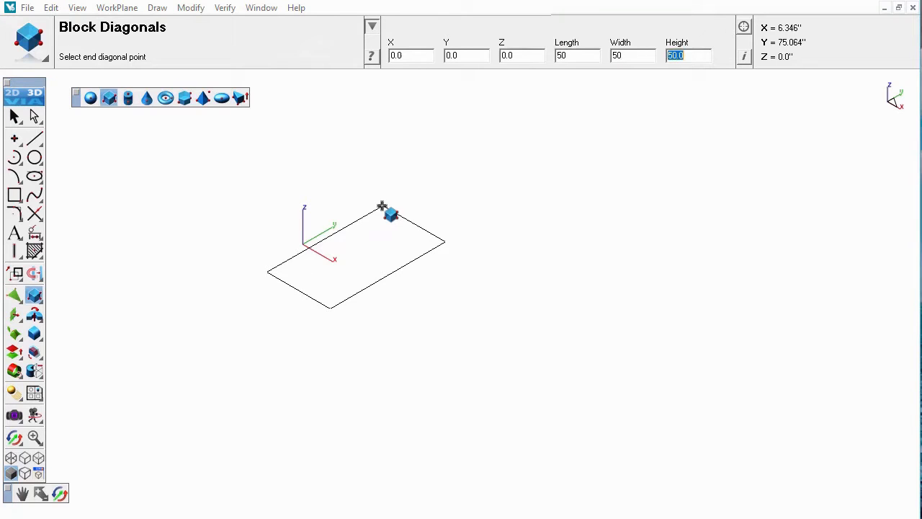
{"action": "type", "text": "50"}
{"action": "key", "text": "Return"}
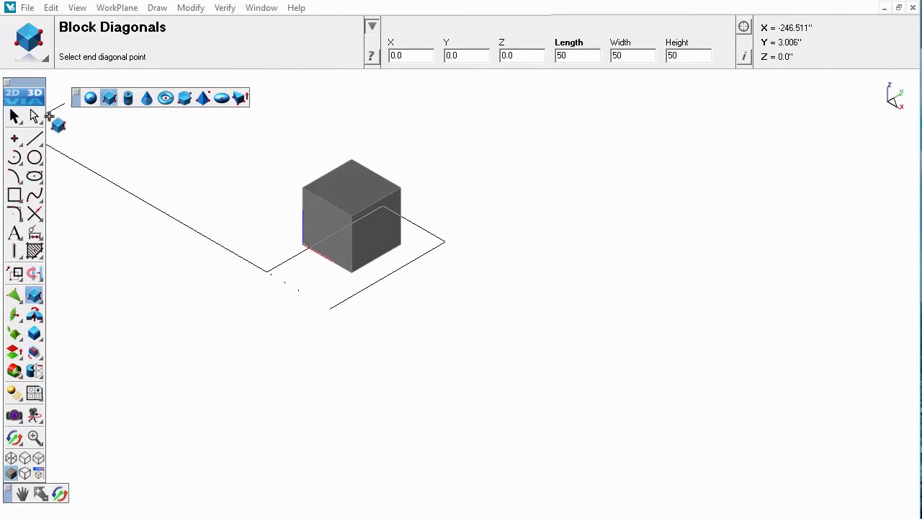
{"action": "left_click", "coordinate": [14, 118]}
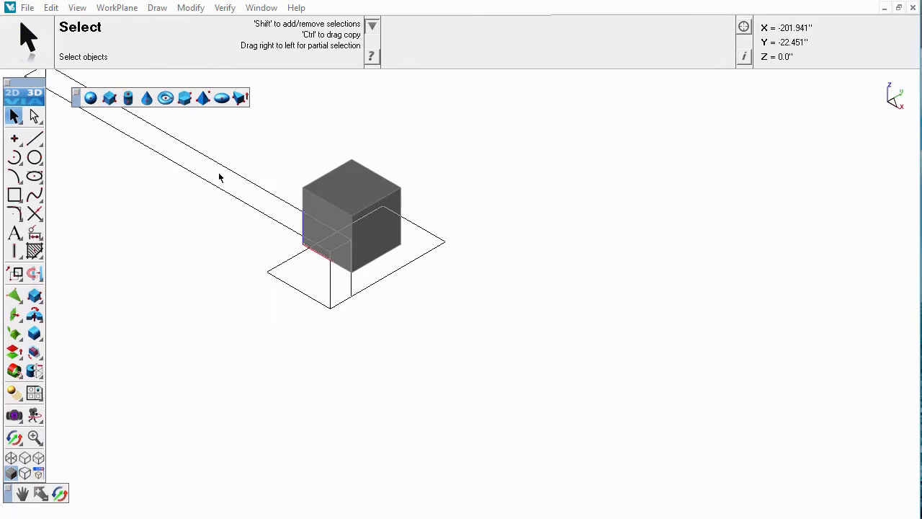
{"action": "scroll", "coordinate": [251, 202], "scroll_direction": "up", "scroll_amount": 2}
{"action": "scroll", "coordinate": [392, 190], "scroll_direction": "up", "scroll_amount": 1}
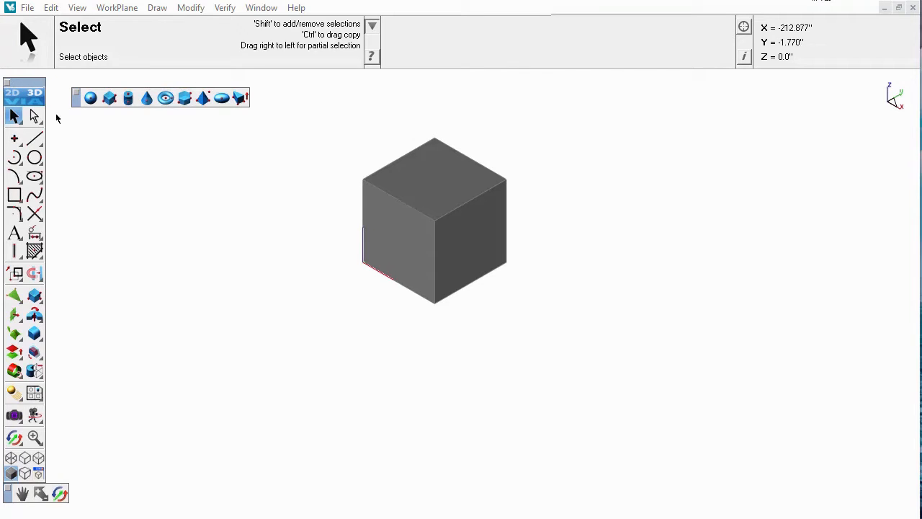
Step: Place a one-point sphere of diameter 50 centred on the block's front upper corner at X 50, Y 0, Z 50
{"action": "left_click", "coordinate": [90, 101]}
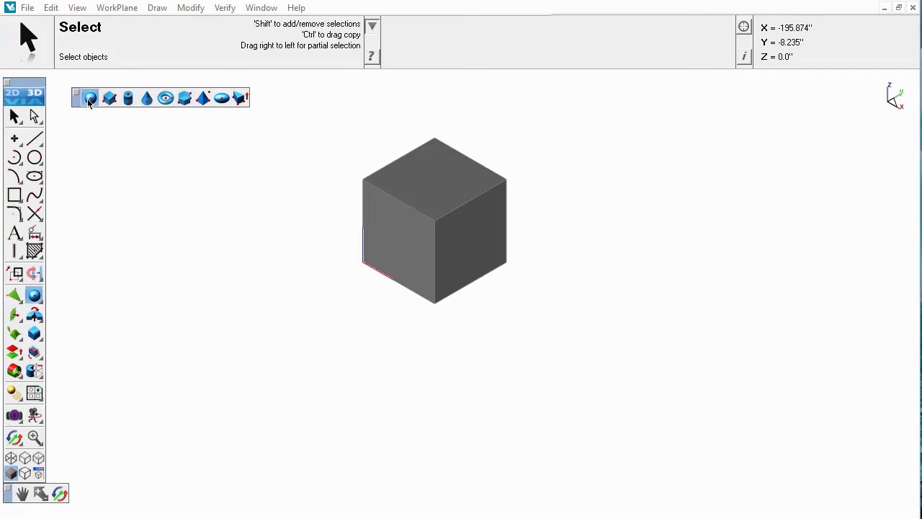
{"action": "left_click", "coordinate": [87, 99]}
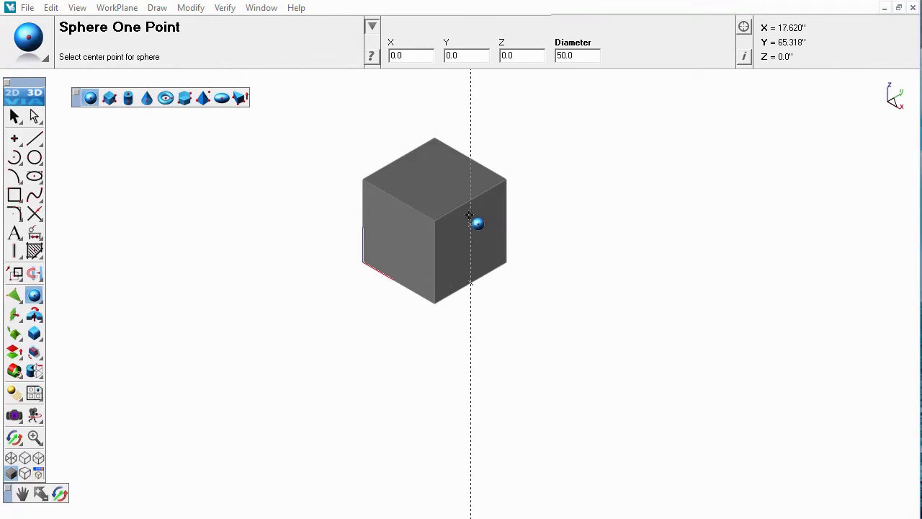
{"action": "left_click", "coordinate": [434, 219]}
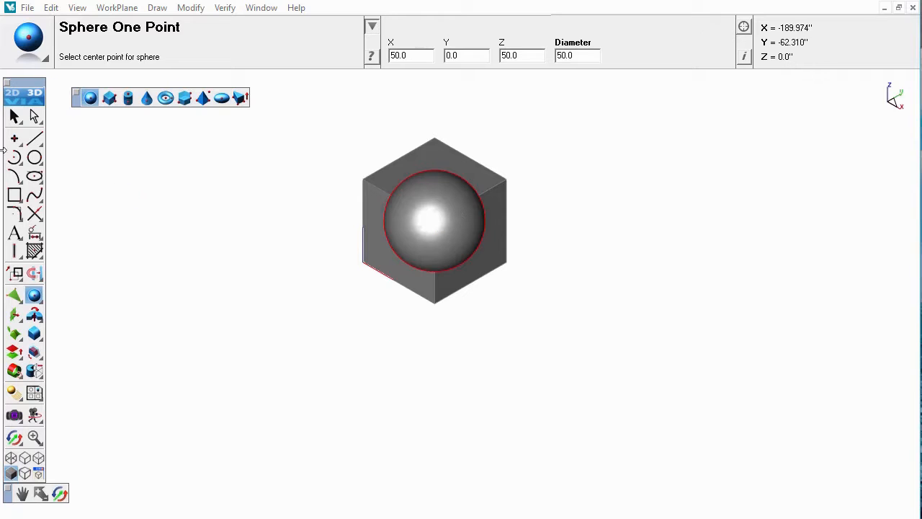
{"action": "left_click", "coordinate": [13, 116]}
Step: Subtract the sphere from the block to leave a spherical cut in its front upper corner
{"action": "middle_click_drag", "start_coordinate": [510, 304], "coordinate": [525, 262]}
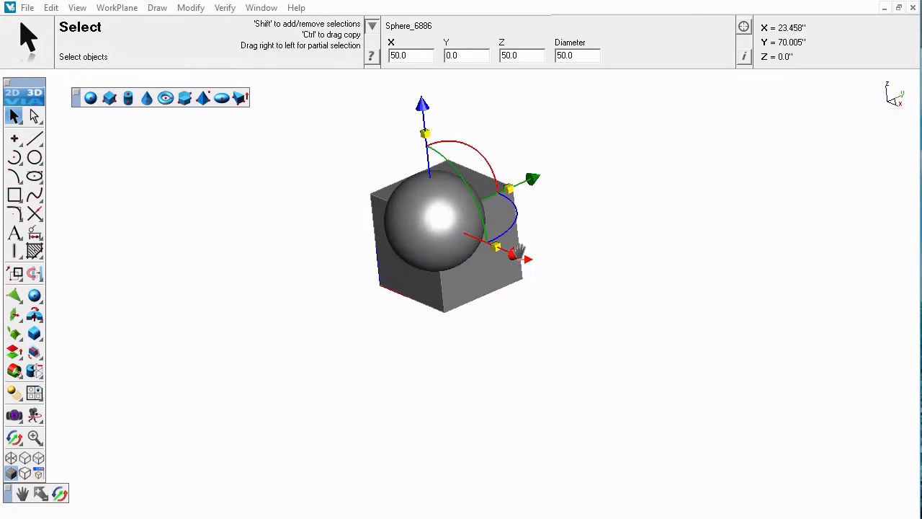
{"action": "left_click", "coordinate": [34, 370]}
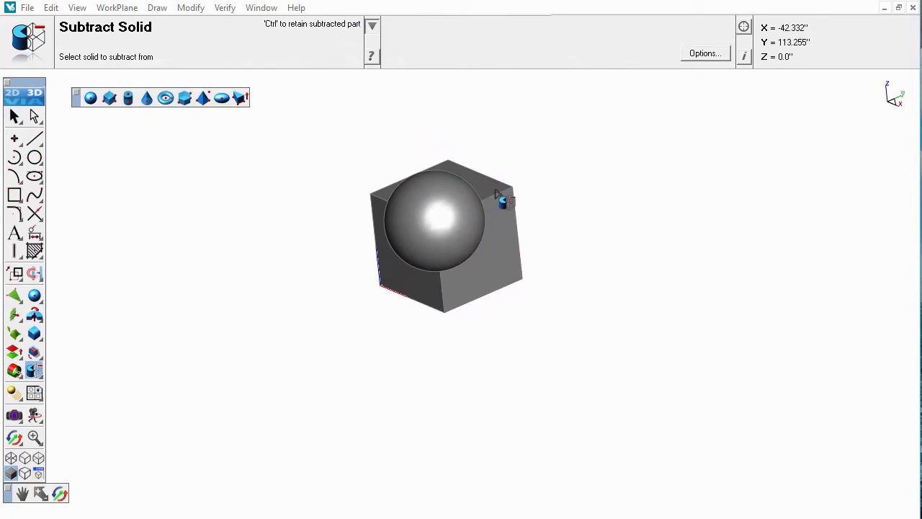
{"action": "left_click", "coordinate": [500, 206]}
{"action": "left_click", "coordinate": [441, 218]}
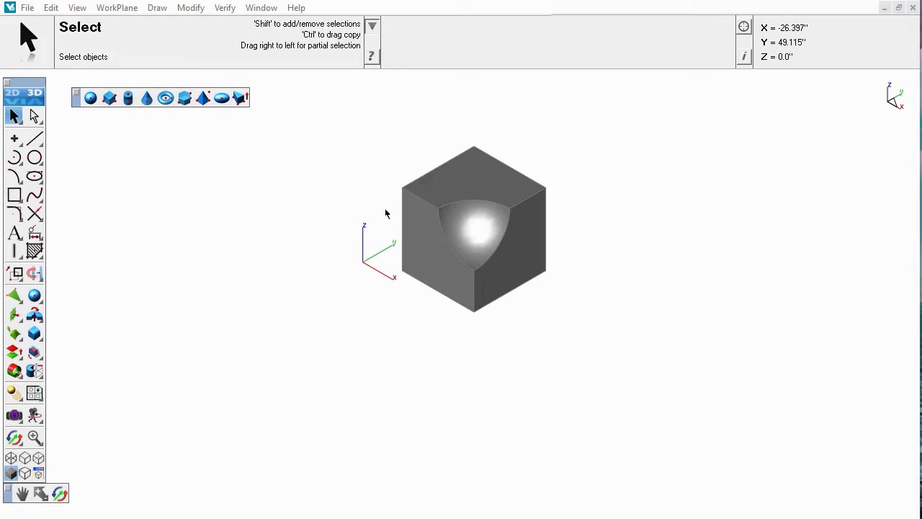
Step: Rotate the cut block 90 degrees about its X axis using the Gripper
{"action": "left_click", "coordinate": [498, 177]}
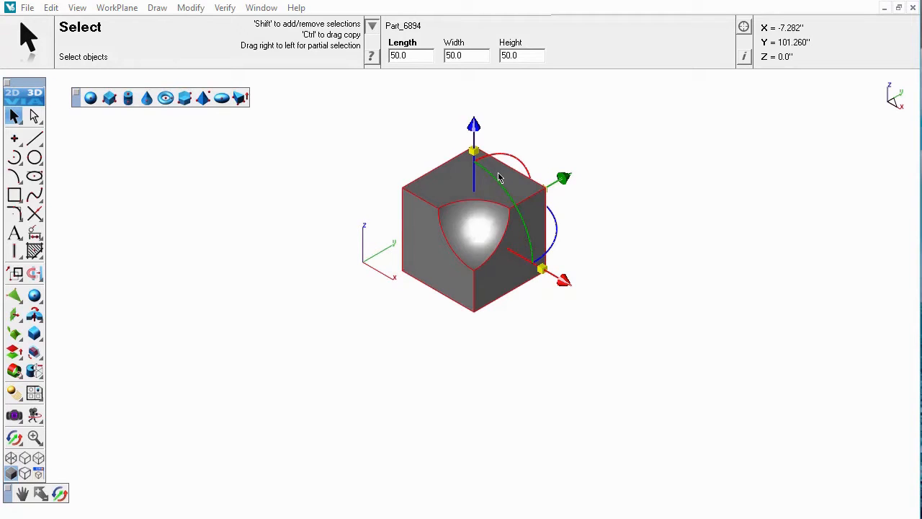
{"action": "left_click", "coordinate": [191, 8]}
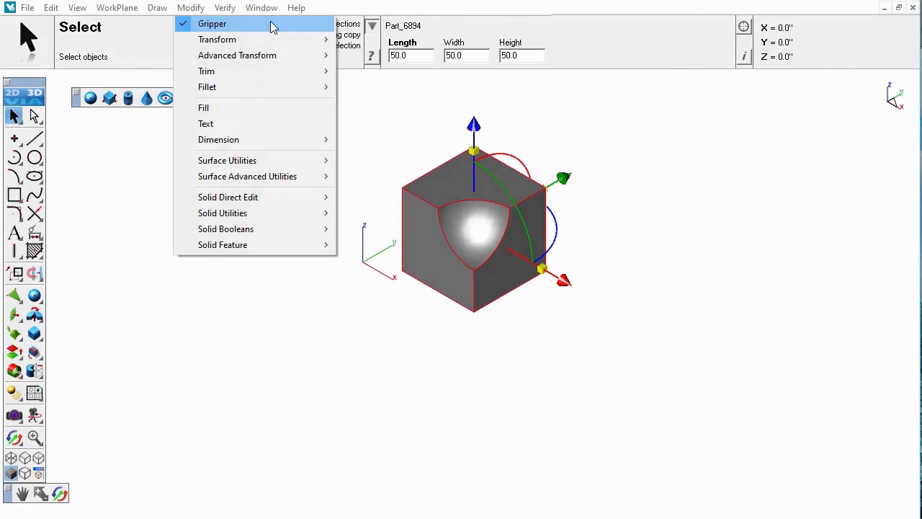
{"action": "key", "text": "Escape"}
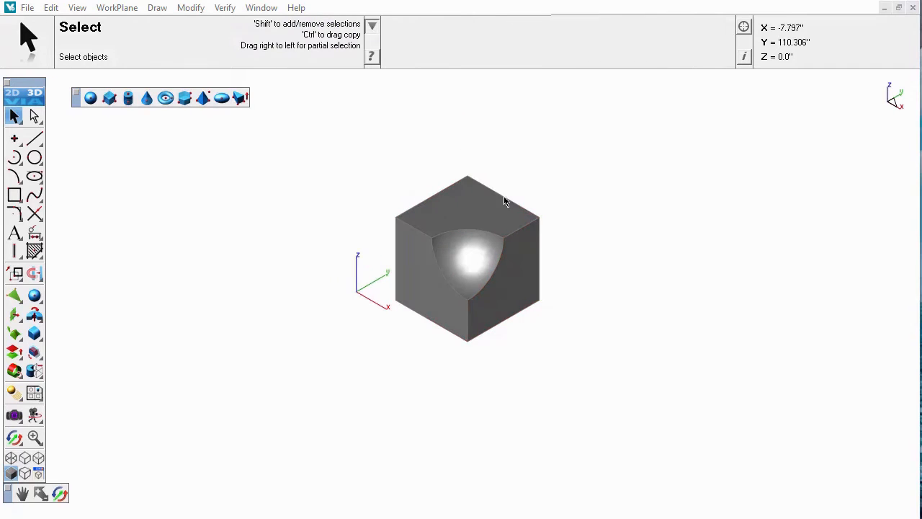
{"action": "left_click", "coordinate": [495, 212]}
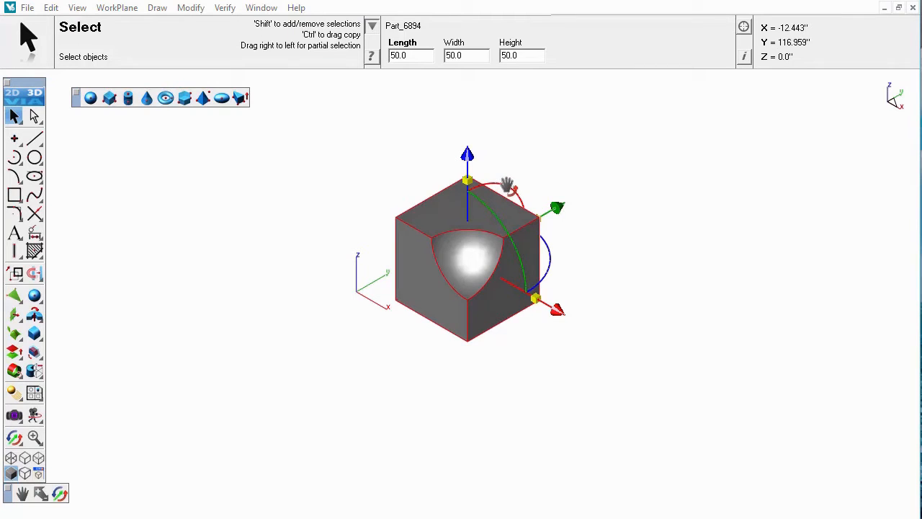
{"action": "left_click_drag", "start_coordinate": [507, 186], "coordinate": [483, 168]}
{"action": "key", "text": "Tab"}
{"action": "type", "text": "90"}
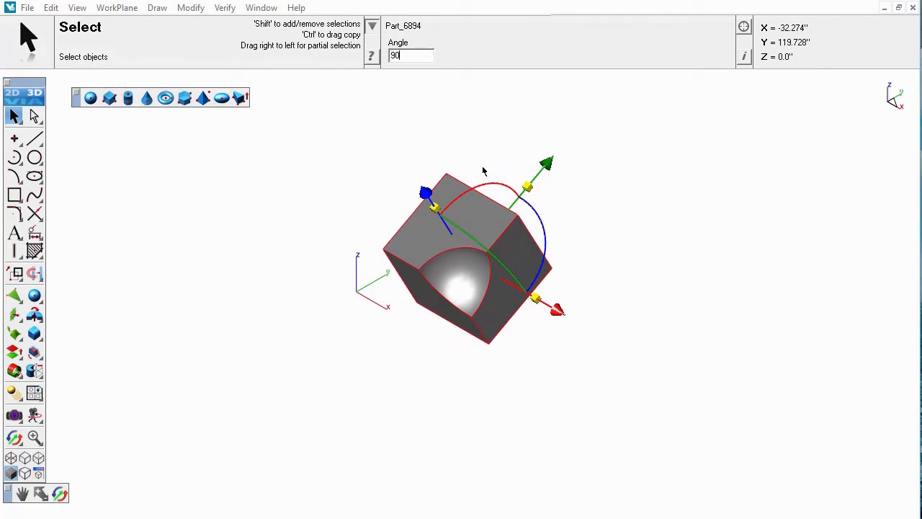
{"action": "key", "text": "Return"}
{"action": "left_click", "coordinate": [611, 270]}
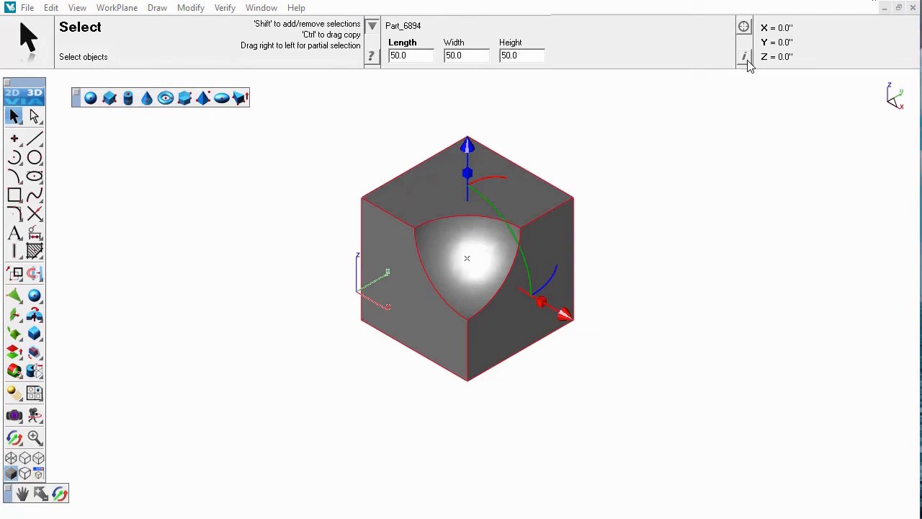
Step: Select the cut block and examine its Gripper properties in the Inspector
{"action": "left_click", "coordinate": [604, 157]}
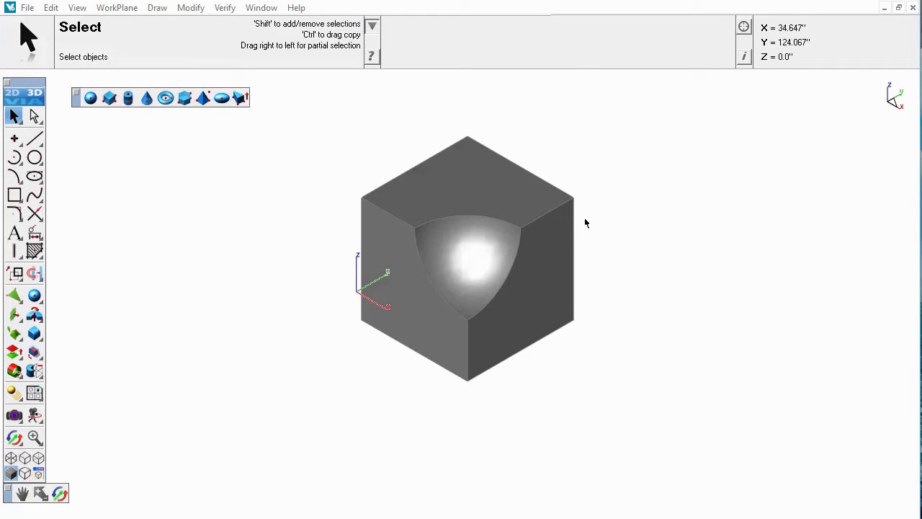
{"action": "left_click", "coordinate": [542, 217]}
{"action": "left_click", "coordinate": [638, 224]}
{"action": "left_click", "coordinate": [531, 219]}
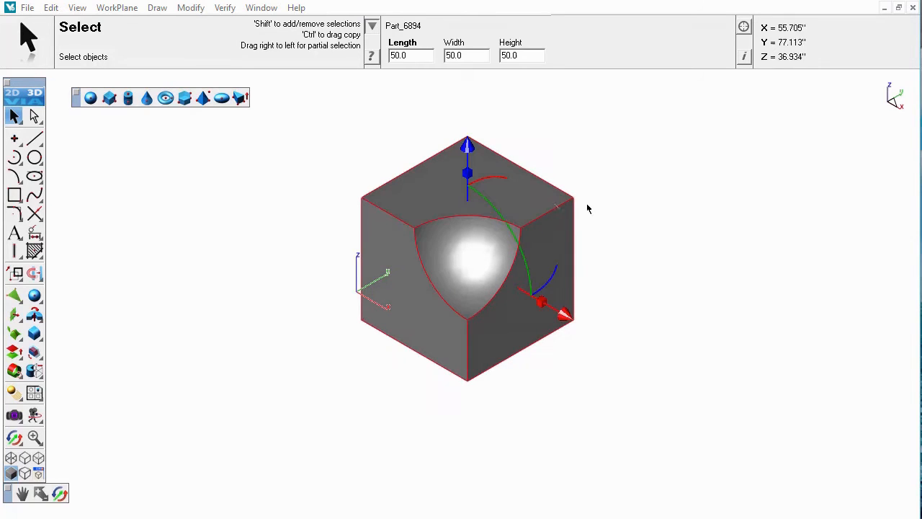
{"action": "left_click", "coordinate": [607, 196]}
{"action": "left_click", "coordinate": [541, 209]}
{"action": "left_click", "coordinate": [296, 4]}
{"action": "mouse_move", "coordinate": [331, 12]}
{"action": "left_click", "coordinate": [369, 141]}
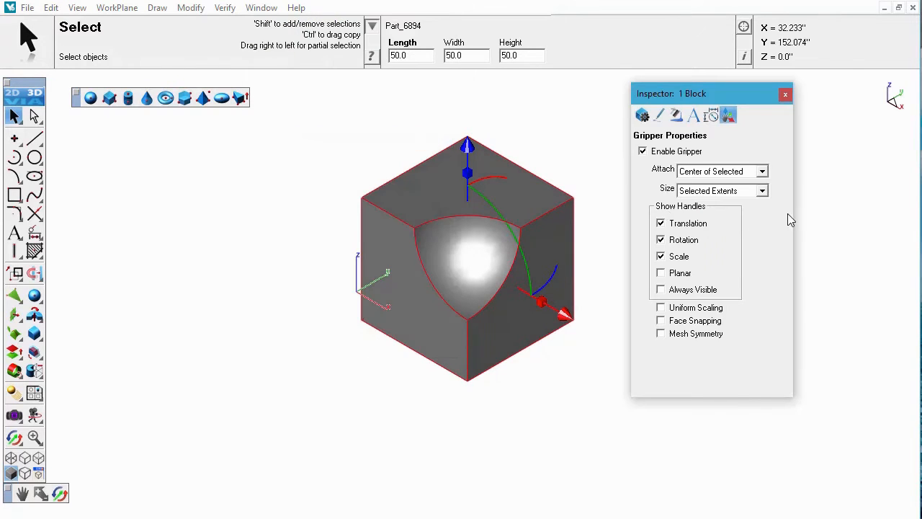
{"action": "left_click", "coordinate": [828, 201]}
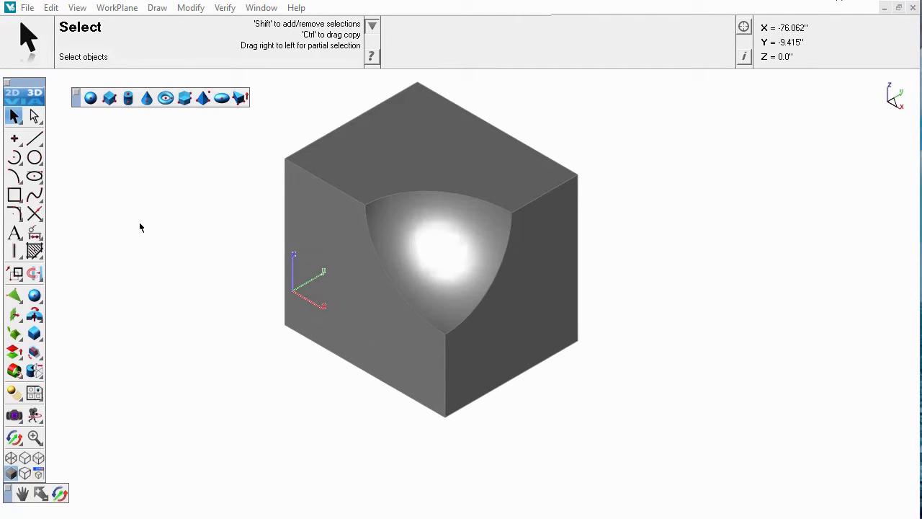
Step: Use Push/Pull to extend the cut block's +X end face outward, then its front −Y face outward
{"action": "scroll", "coordinate": [375, 237], "scroll_direction": "down", "scroll_amount": 3}
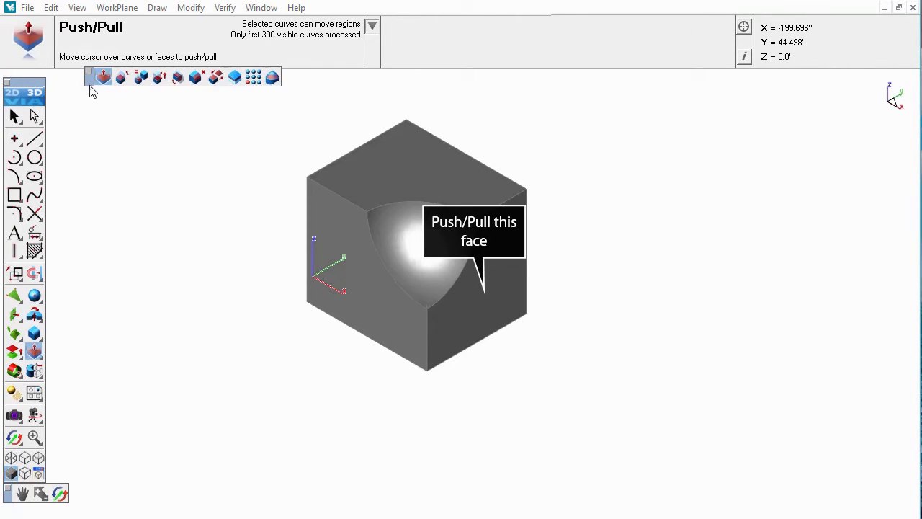
{"action": "left_click_drag", "start_coordinate": [85, 84], "coordinate": [78, 113]}
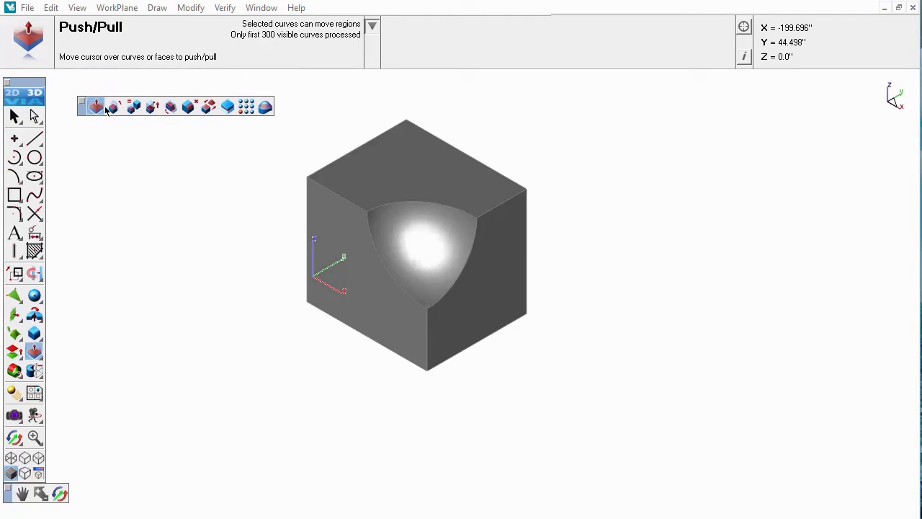
{"action": "left_click", "coordinate": [513, 267]}
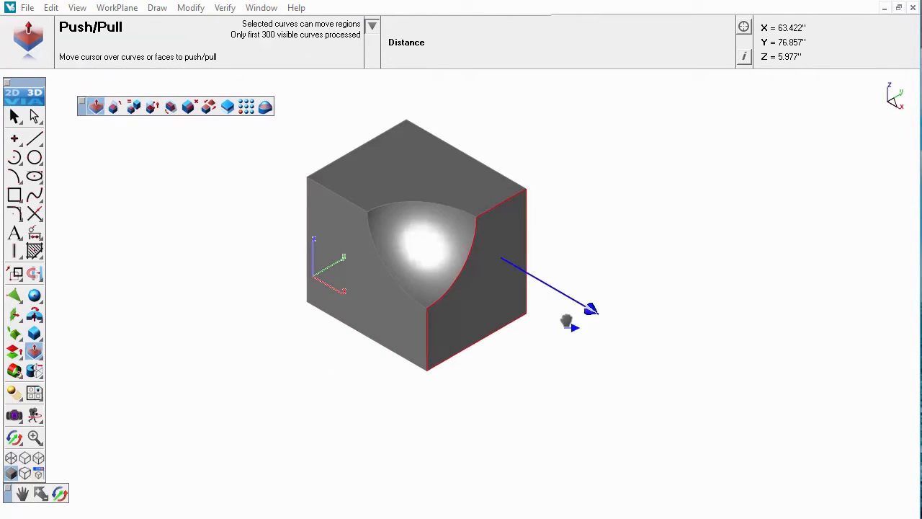
{"action": "left_click_drag", "start_coordinate": [567, 321], "coordinate": [547, 296]}
{"action": "left_click_drag", "start_coordinate": [358, 305], "coordinate": [256, 373]}
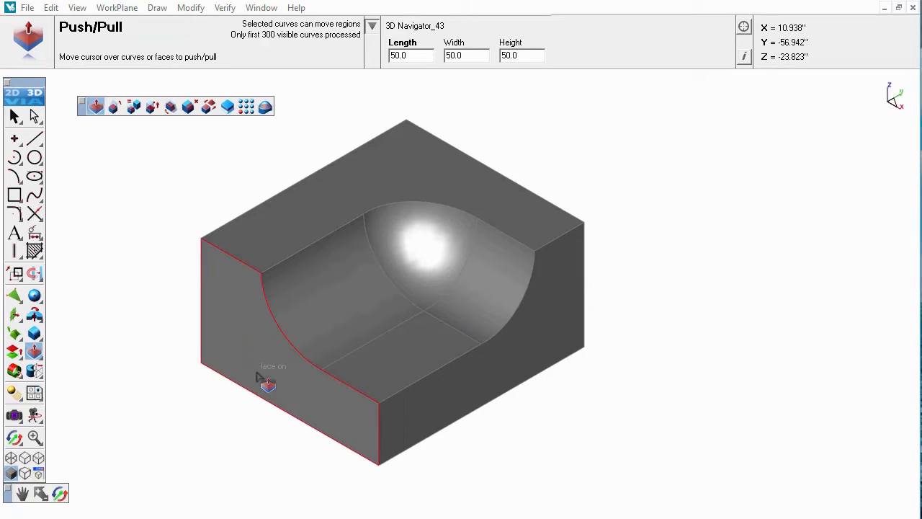
{"action": "left_click", "coordinate": [14, 115]}
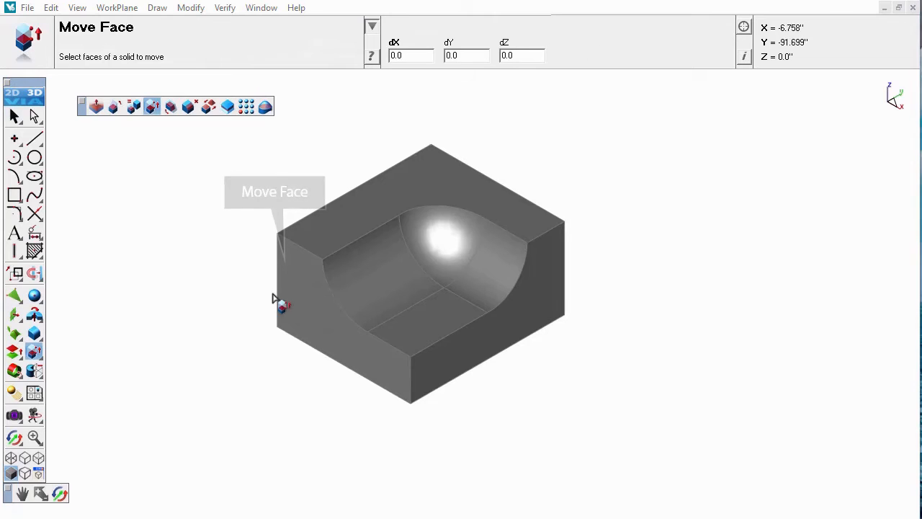
Step: Move the block's front −Y face inward about 52.2 inches along Y, and offset its +X end face by 50 inches
{"action": "left_click", "coordinate": [296, 269]}
{"action": "left_click", "coordinate": [324, 267]}
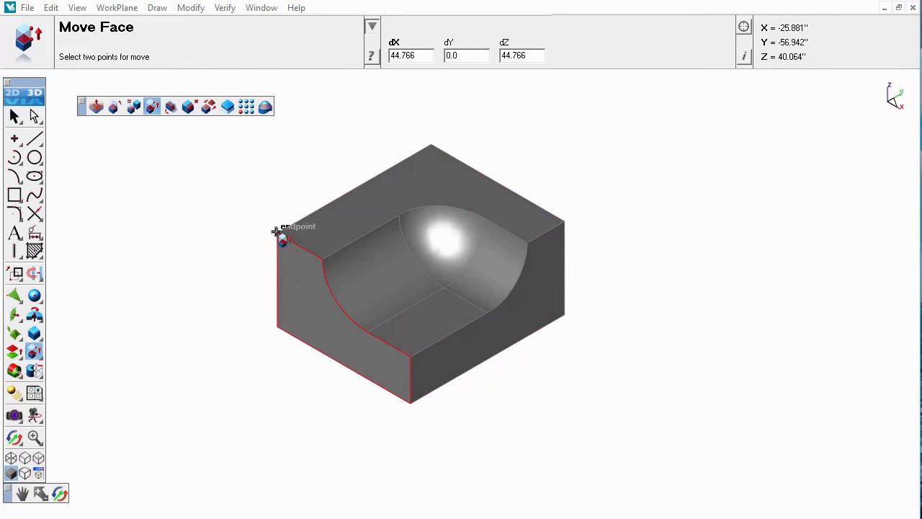
{"action": "left_click", "coordinate": [332, 203]}
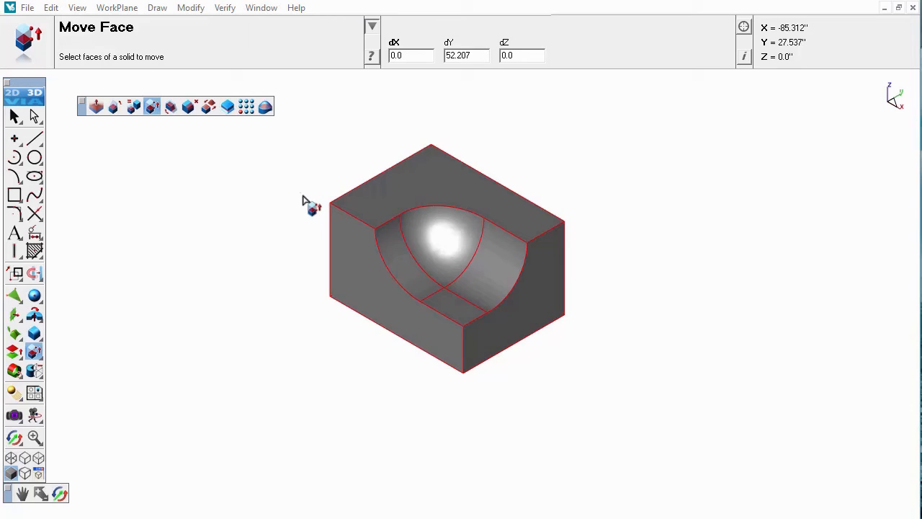
{"action": "left_click", "coordinate": [171, 107]}
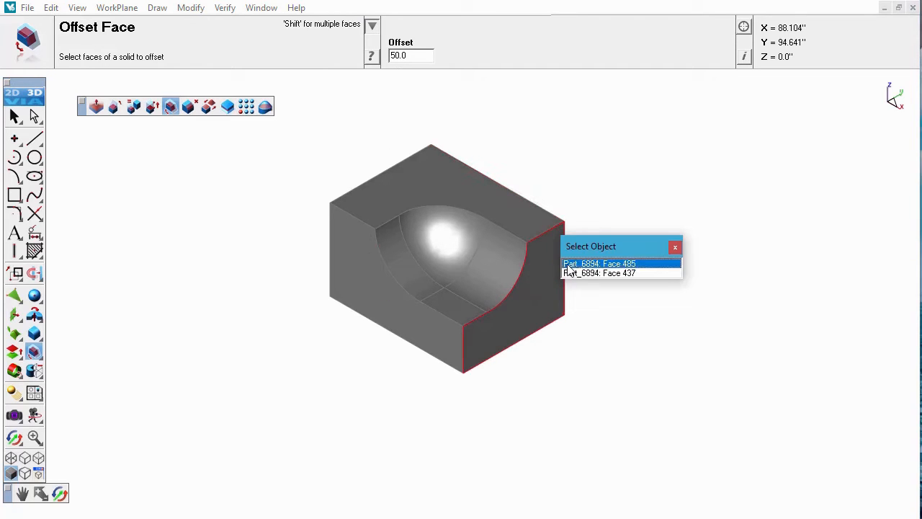
{"action": "left_click", "coordinate": [568, 265]}
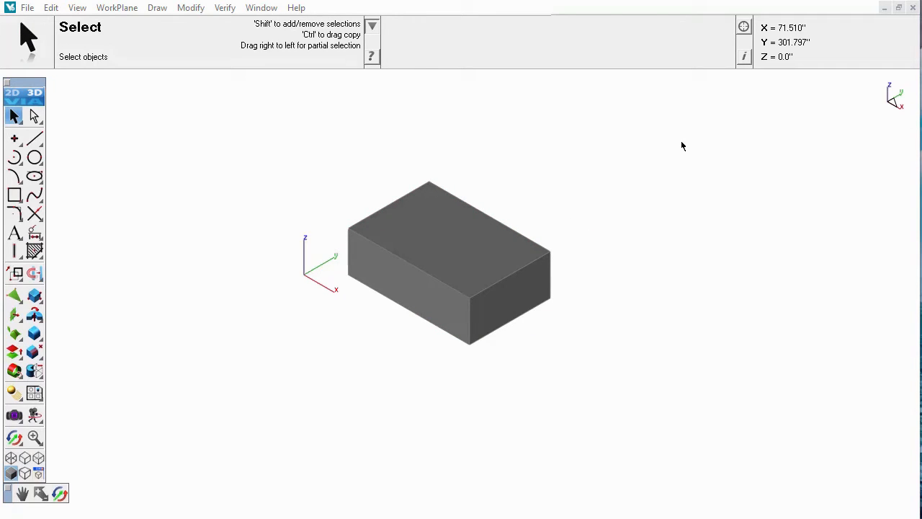
Step: Set the rectangular block's length to 150 in the Inspector and apply the change
{"action": "left_click", "coordinate": [487, 232]}
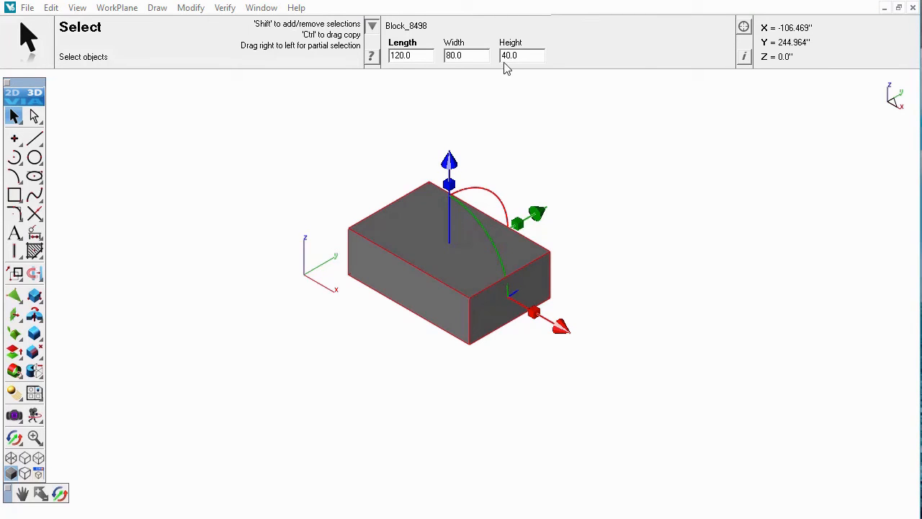
{"action": "left_click", "coordinate": [261, 7]}
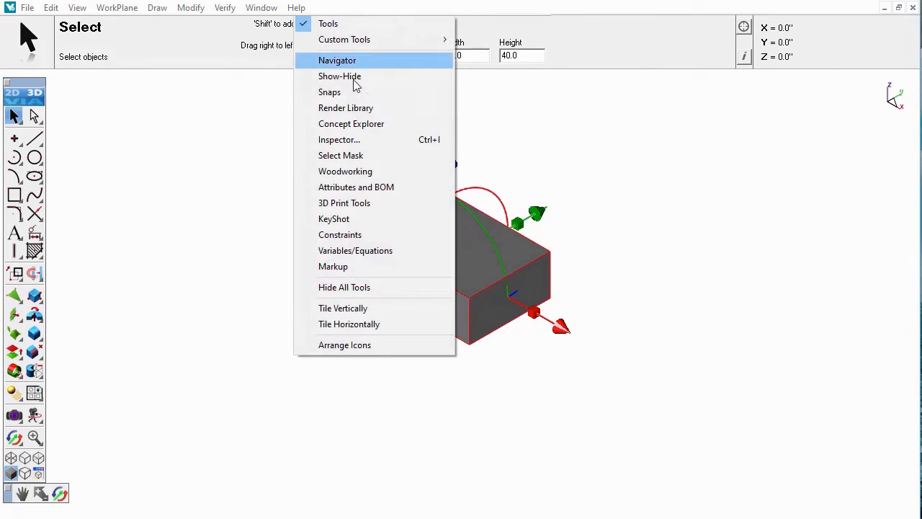
{"action": "left_click", "coordinate": [373, 140]}
{"action": "left_click_drag", "start_coordinate": [726, 97], "coordinate": [693, 103]}
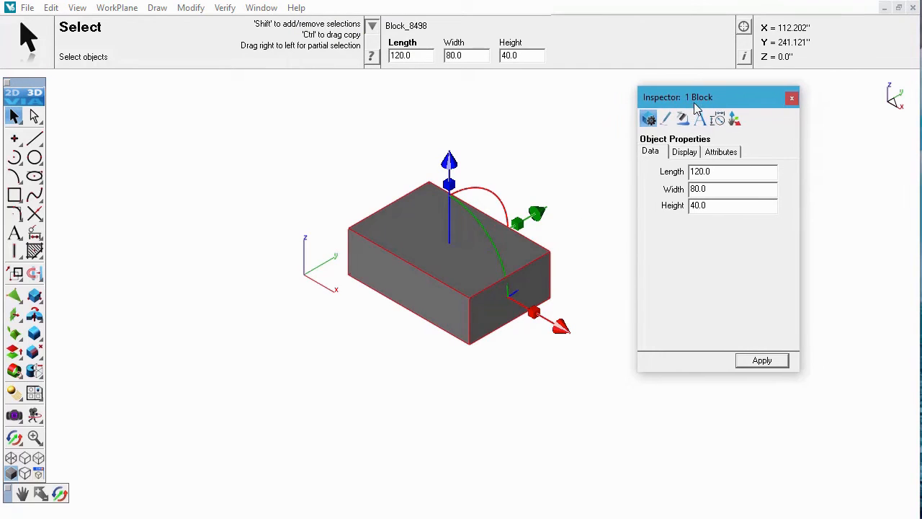
{"action": "left_click_drag", "start_coordinate": [716, 172], "coordinate": [670, 173]}
{"action": "type", "text": "150"}
{"action": "left_click", "coordinate": [762, 360]}
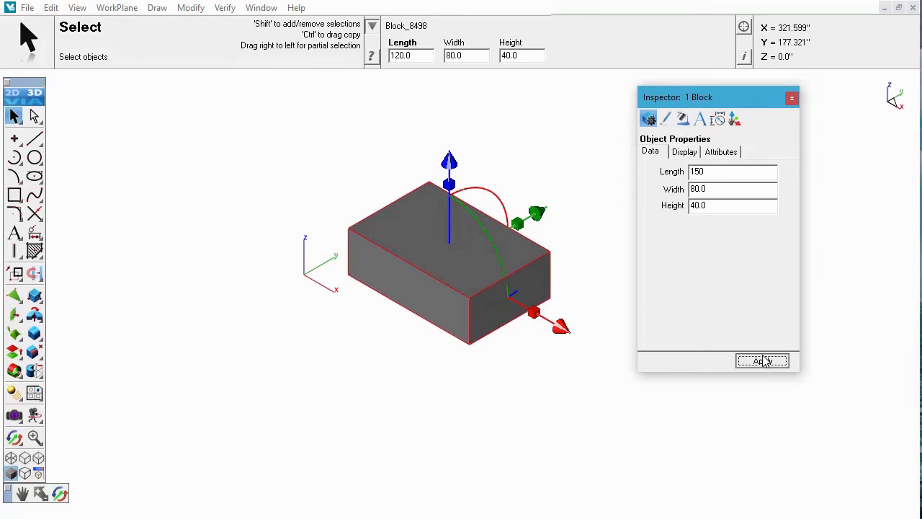
Step: Shell the rectangular block with a 10-inch offset, leaving its top face open
{"action": "left_click", "coordinate": [607, 364]}
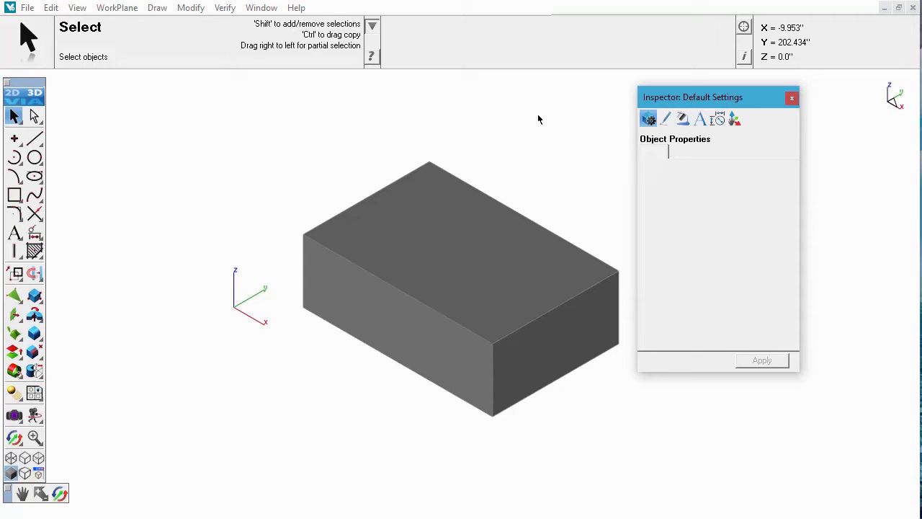
{"action": "left_click_drag", "start_coordinate": [34, 336], "coordinate": [135, 340]}
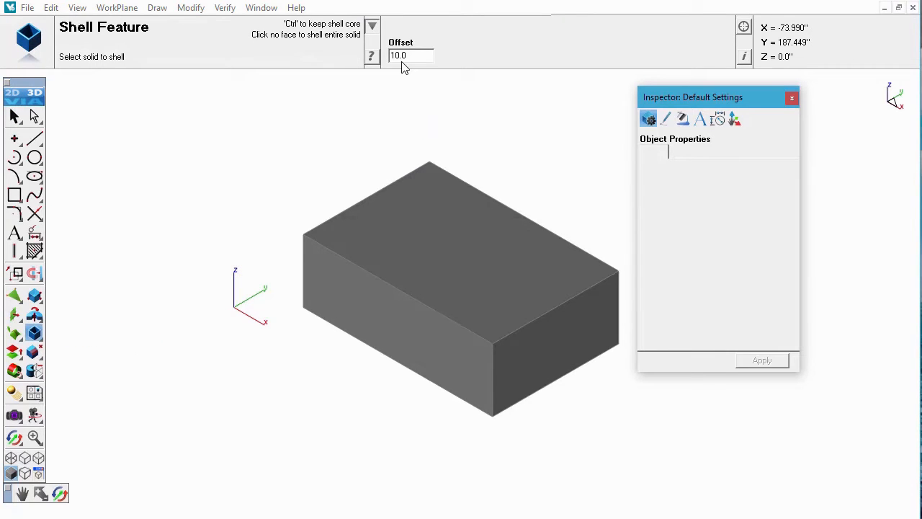
{"action": "left_click", "coordinate": [384, 193]}
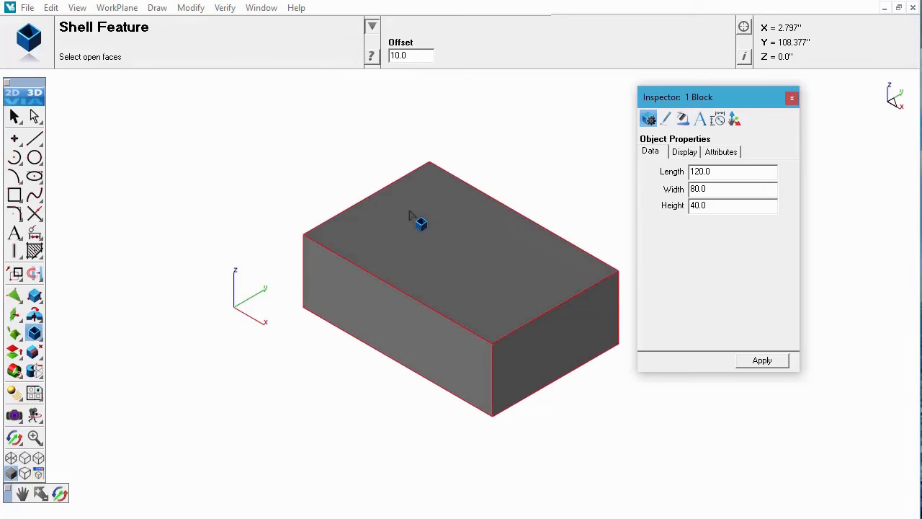
{"action": "left_click", "coordinate": [410, 216]}
{"action": "left_click", "coordinate": [435, 215]}
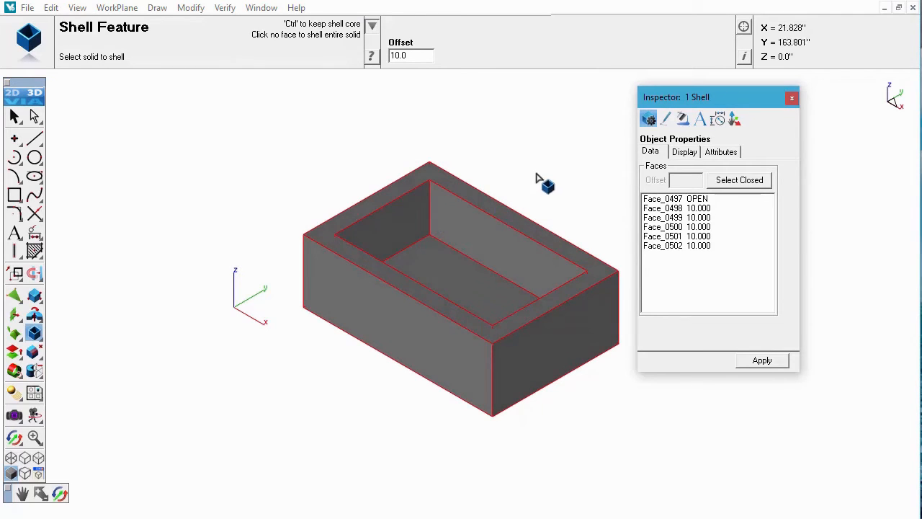
{"action": "middle_click_drag", "start_coordinate": [544, 174], "coordinate": [522, 176]}
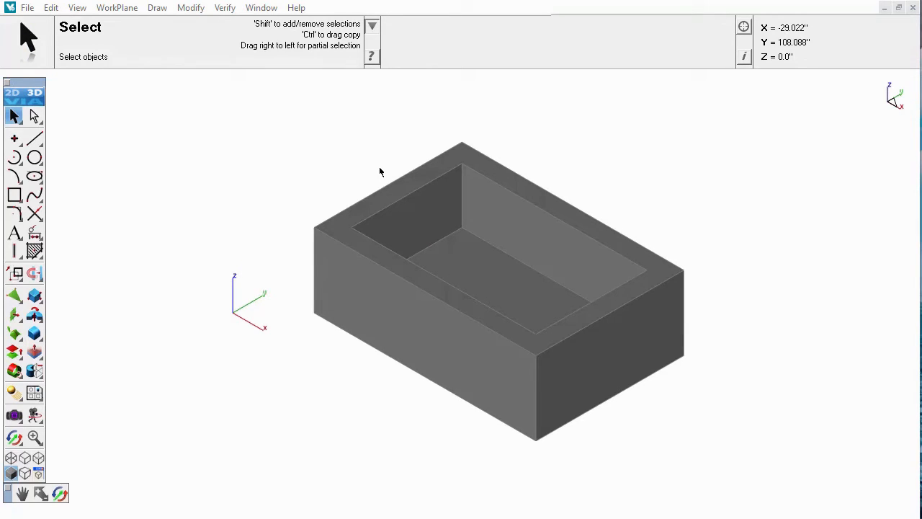
Step: Apply a constant radial blend of 2-inch radius to the inner and outer edges of the box's top rim face
{"action": "left_click", "coordinate": [34, 334]}
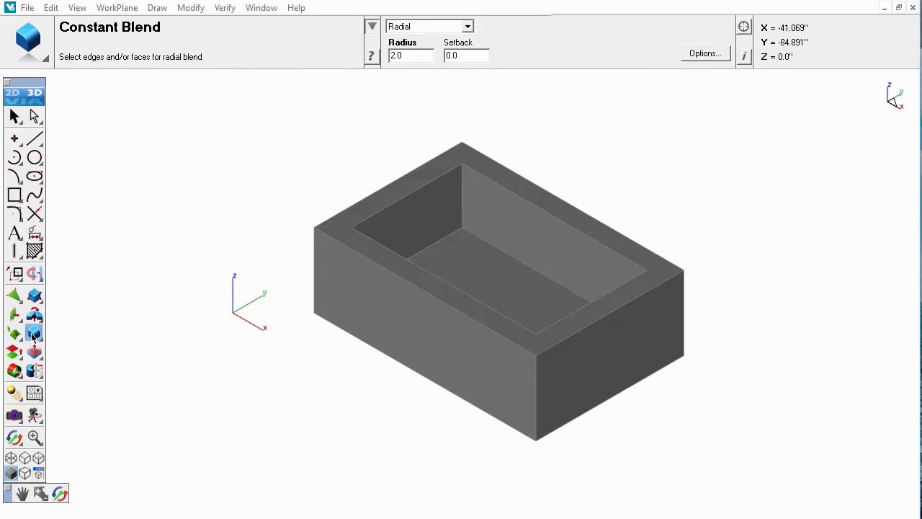
{"action": "left_click", "coordinate": [405, 282]}
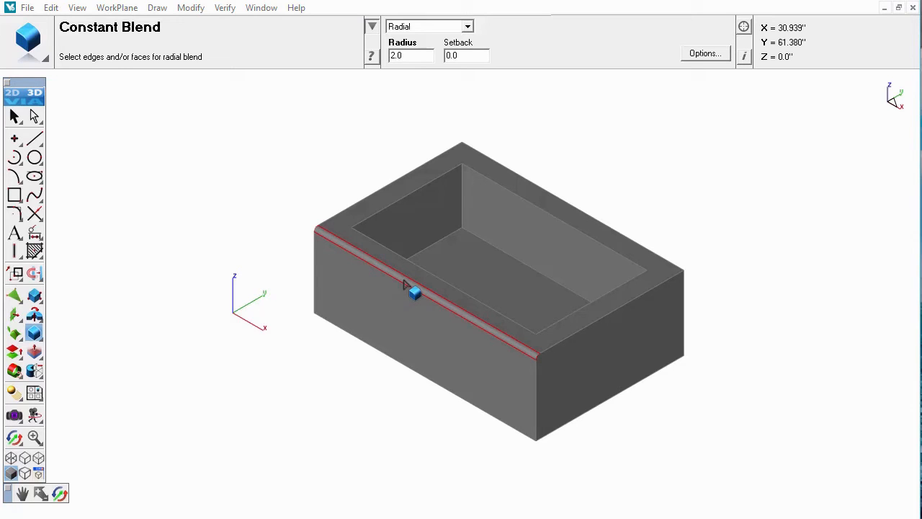
{"action": "key", "text": "ctrl+z"}
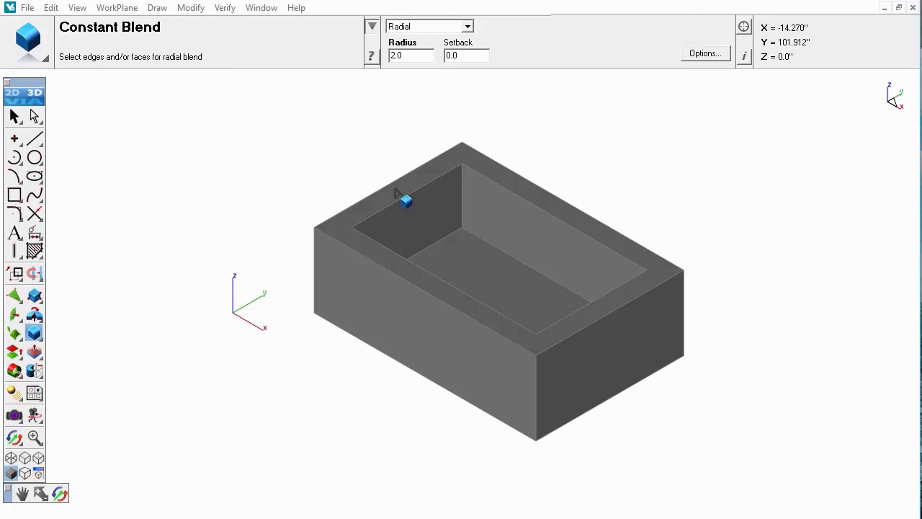
{"action": "left_click", "coordinate": [412, 276]}
{"action": "left_click", "coordinate": [461, 279]}
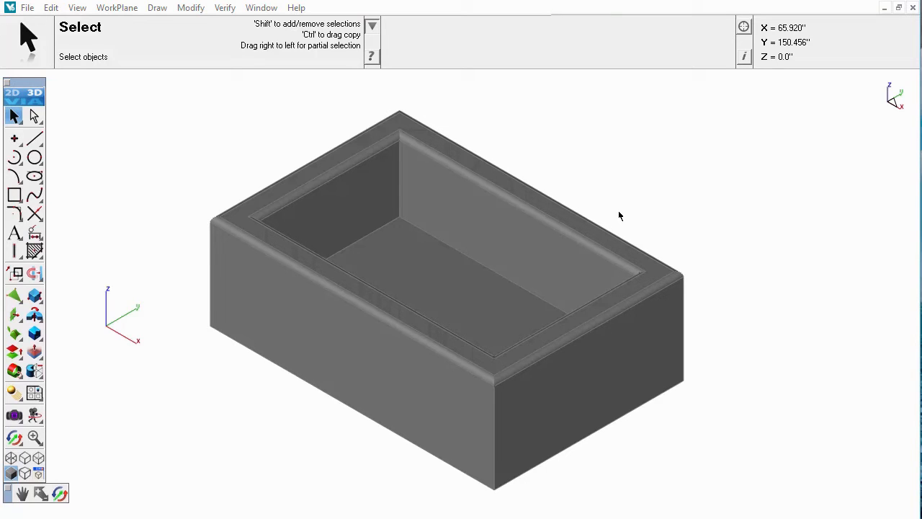
Step: Place a 5-inch-diameter simple through hole on the top rim face at about X 44.7, Y 97.2
{"action": "right_click", "coordinate": [571, 149]}
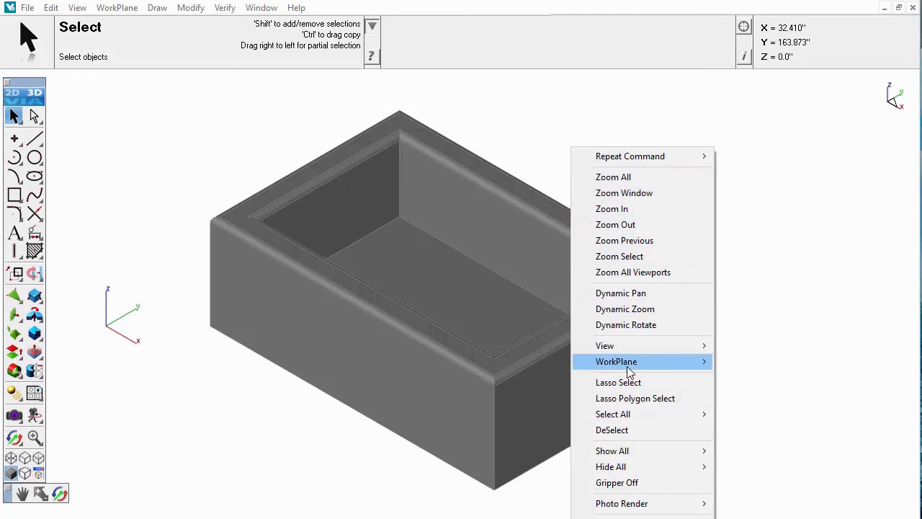
{"action": "mouse_move", "coordinate": [619, 345]}
{"action": "left_click", "coordinate": [745, 363]}
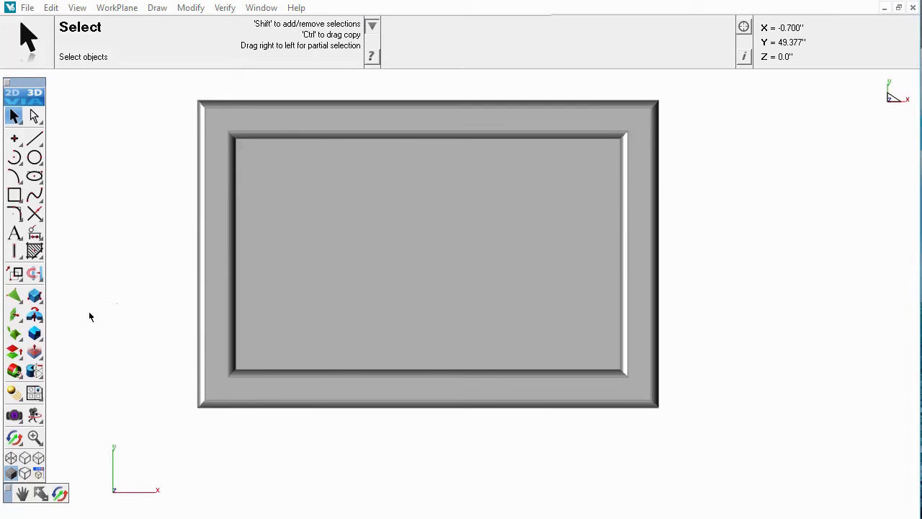
{"action": "left_click_drag", "start_coordinate": [34, 333], "coordinate": [92, 336]}
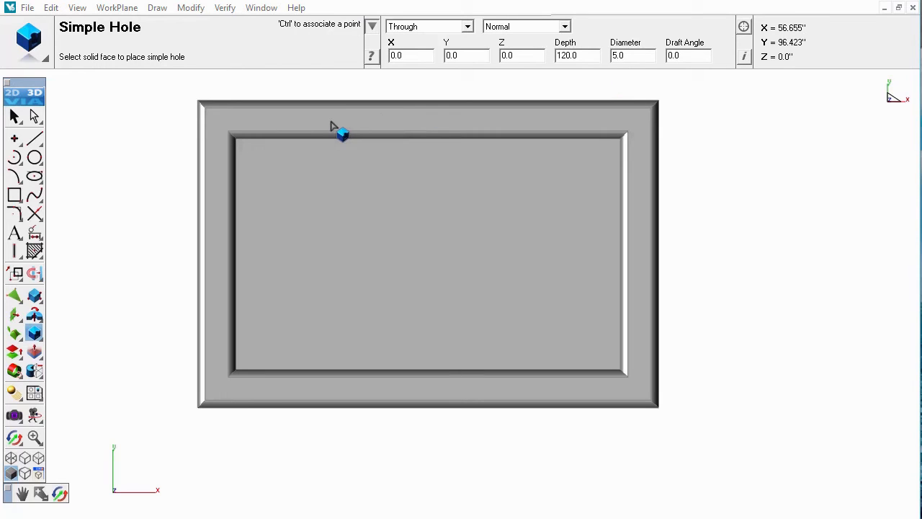
{"action": "left_click", "coordinate": [329, 124]}
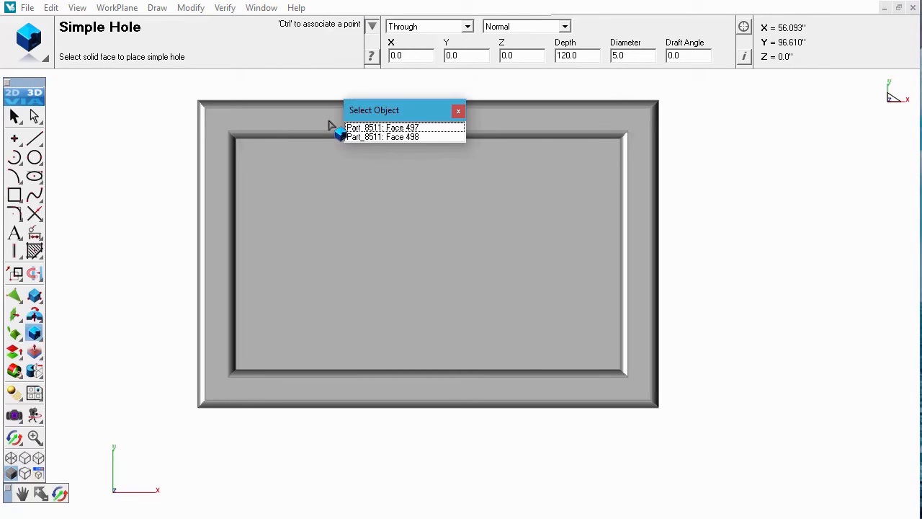
{"action": "left_click", "coordinate": [379, 128]}
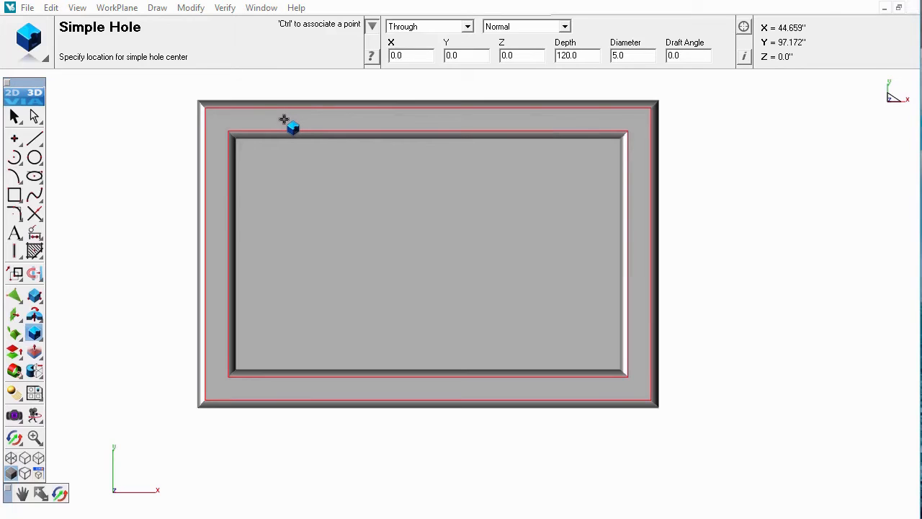
{"action": "left_click", "coordinate": [285, 120]}
Step: Place a second 5-inch-diameter through hole on the top rim face at about X 119.4, Y 97.4
{"action": "left_click", "coordinate": [576, 122]}
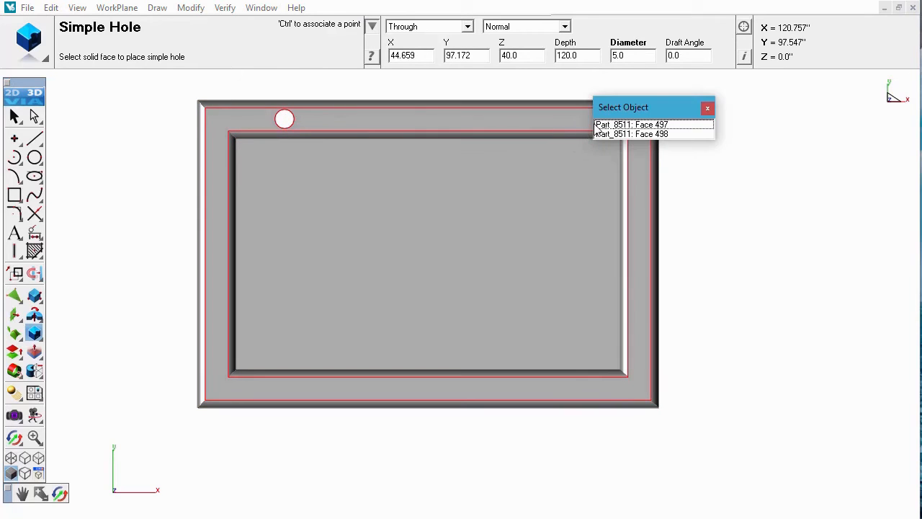
{"action": "left_click", "coordinate": [605, 125]}
{"action": "left_click", "coordinate": [572, 119]}
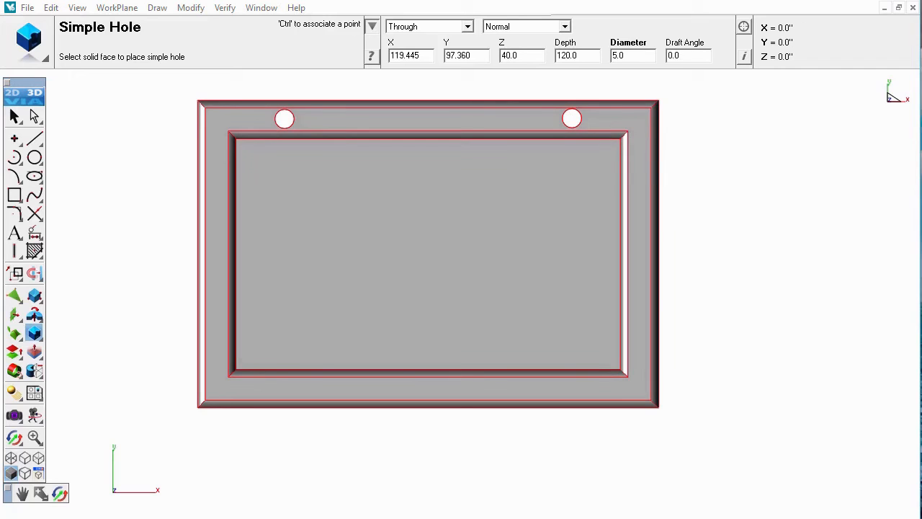
{"action": "key", "text": "ctrl+i"}
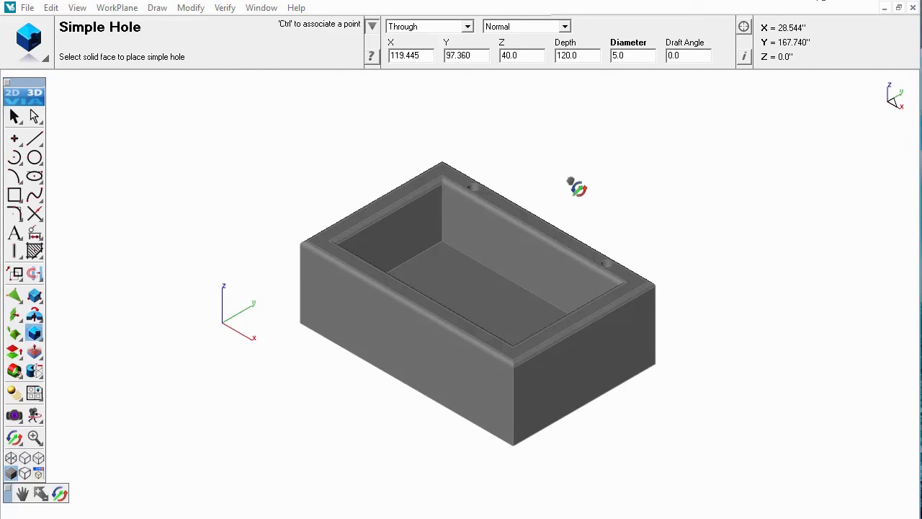
{"action": "mouse_move", "coordinate": [568, 192]}
{"action": "middle_mouse_down"}
{"action": "mouse_move", "coordinate": [510, 266]}
{"action": "mouse_move", "coordinate": [542, 318]}
{"action": "mouse_move", "coordinate": [288, 231]}
{"action": "mouse_move", "coordinate": [227, 243]}
{"action": "mouse_move", "coordinate": [547, 263]}
{"action": "mouse_move", "coordinate": [551, 246]}
{"action": "mouse_move", "coordinate": [531, 197]}
{"action": "mouse_move", "coordinate": [616, 226]}
{"action": "mouse_move", "coordinate": [481, 242]}
{"action": "mouse_move", "coordinate": [382, 233]}
{"action": "mouse_move", "coordinate": [291, 305]}
{"action": "mouse_move", "coordinate": [582, 285]}
{"action": "mouse_move", "coordinate": [579, 274]}
{"action": "middle_mouse_up"}
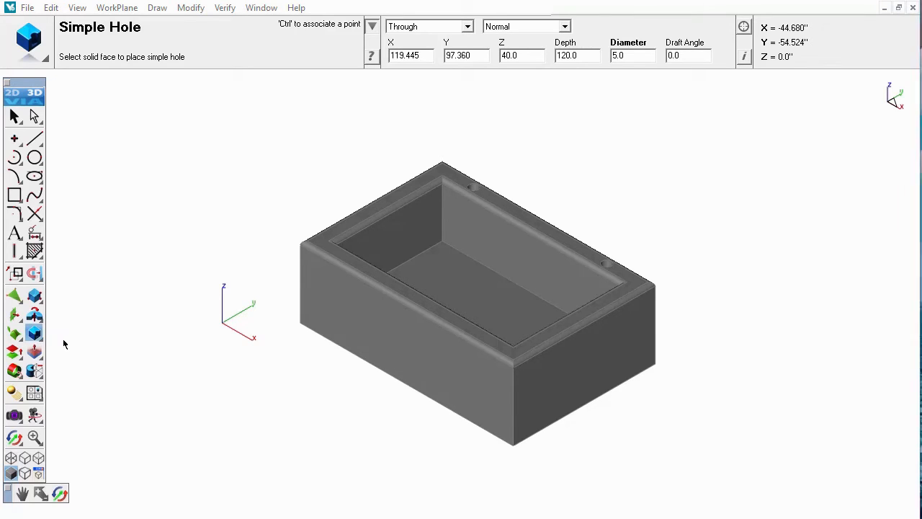
Step: Add a boss 20 inches high, 5 inches in diameter with a 2-inch fillet on the box's +X end face, declining snap projection
{"action": "left_click_drag", "start_coordinate": [35, 334], "coordinate": [111, 334]}
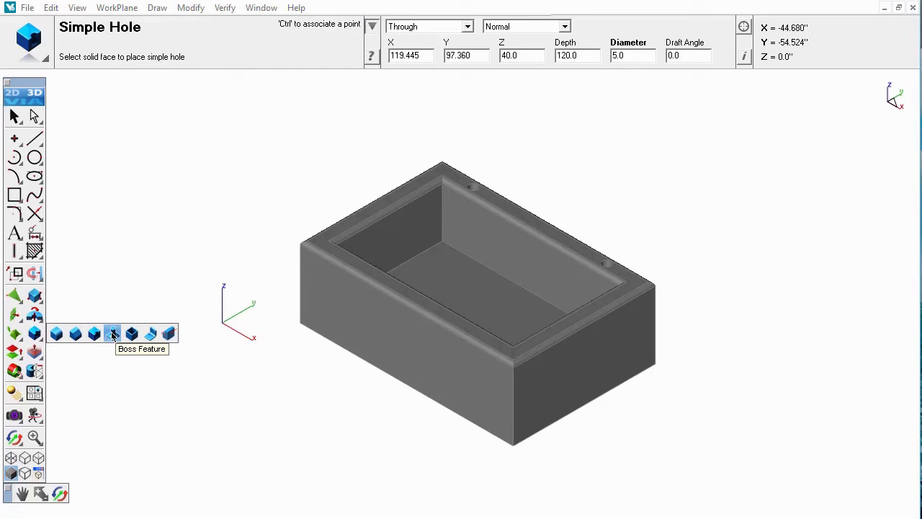
{"action": "left_click_drag", "start_coordinate": [111, 333], "coordinate": [111, 334]}
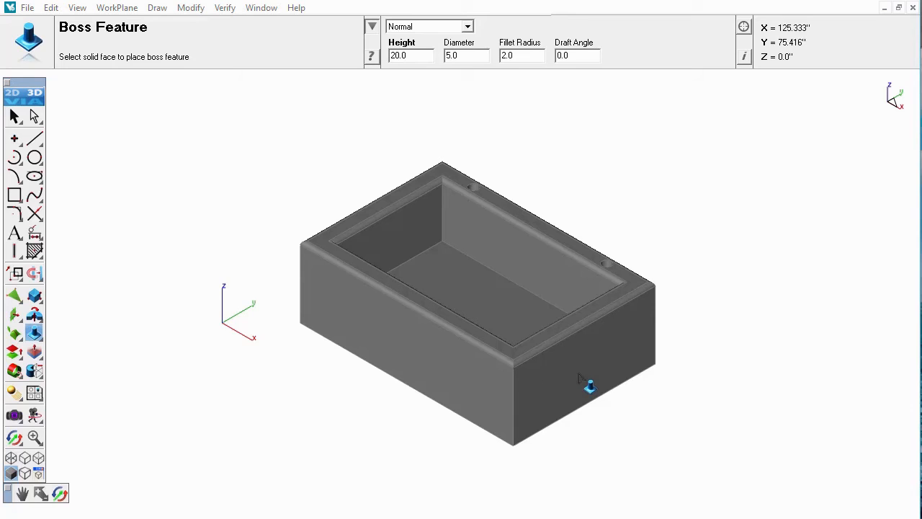
{"action": "scroll", "coordinate": [580, 378], "scroll_direction": "up", "scroll_amount": 2}
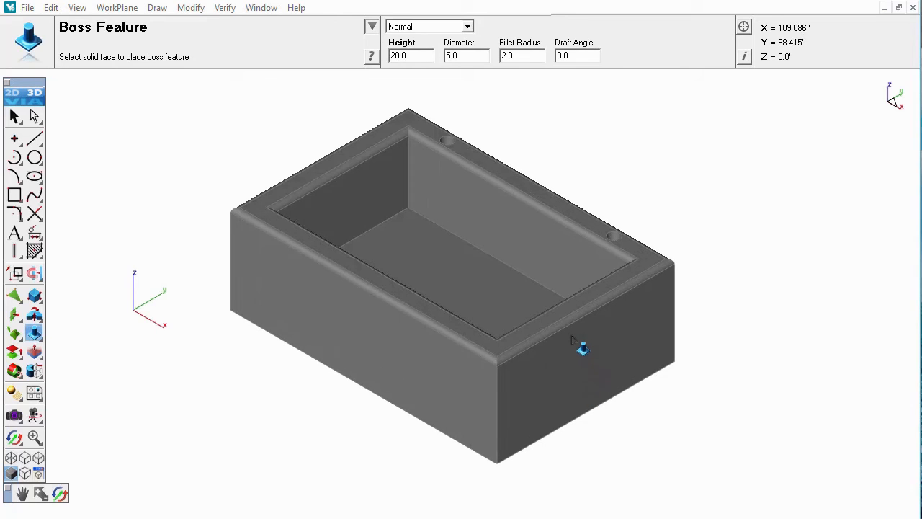
{"action": "left_click", "coordinate": [575, 340]}
{"action": "left_click", "coordinate": [600, 335]}
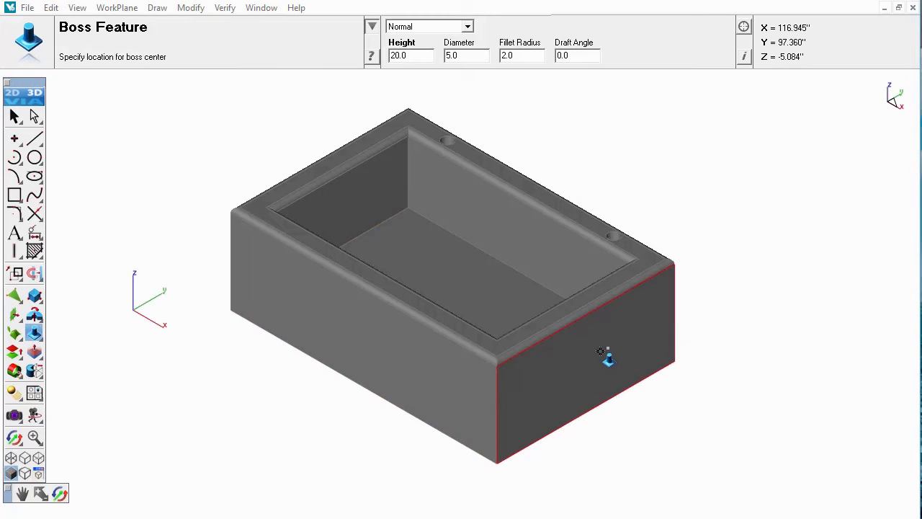
{"action": "left_click", "coordinate": [602, 352]}
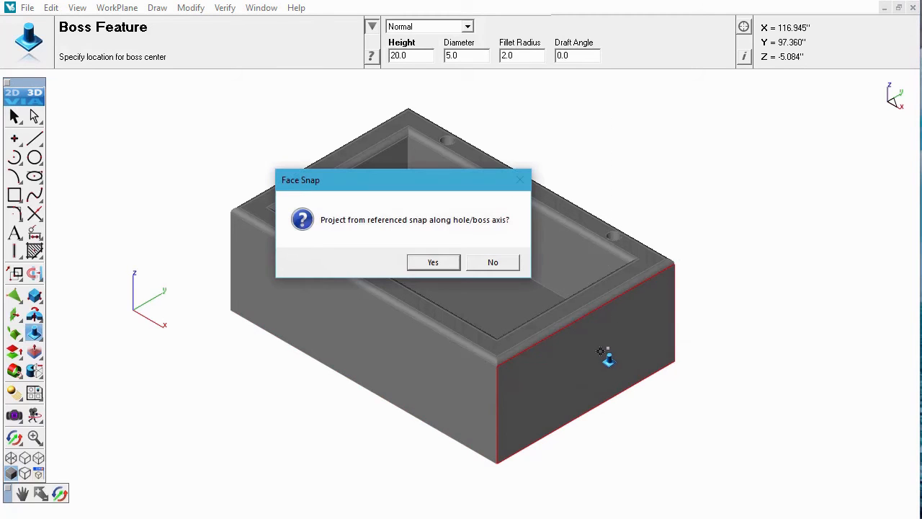
{"action": "left_click", "coordinate": [493, 263]}
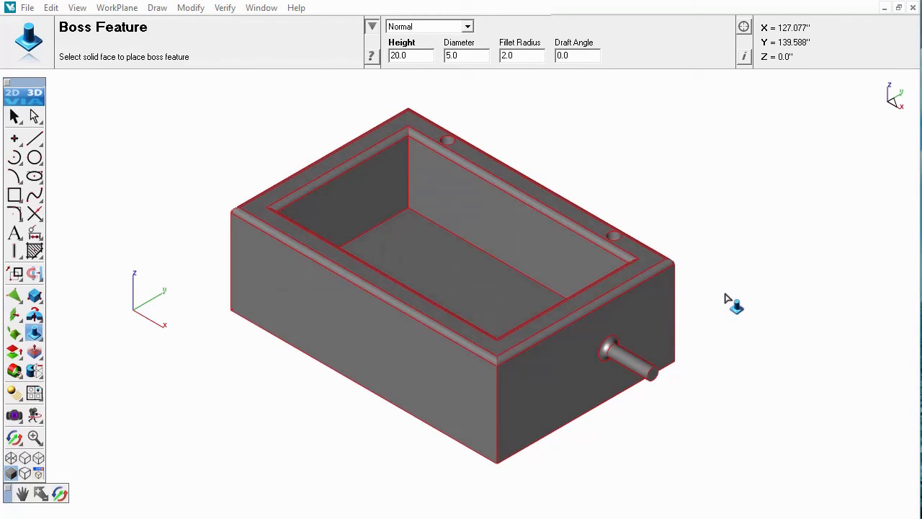
Step: Select the boss on the end face and set its diameter to 20 inches
{"action": "scroll", "coordinate": [674, 356], "scroll_direction": "up", "scroll_amount": 3}
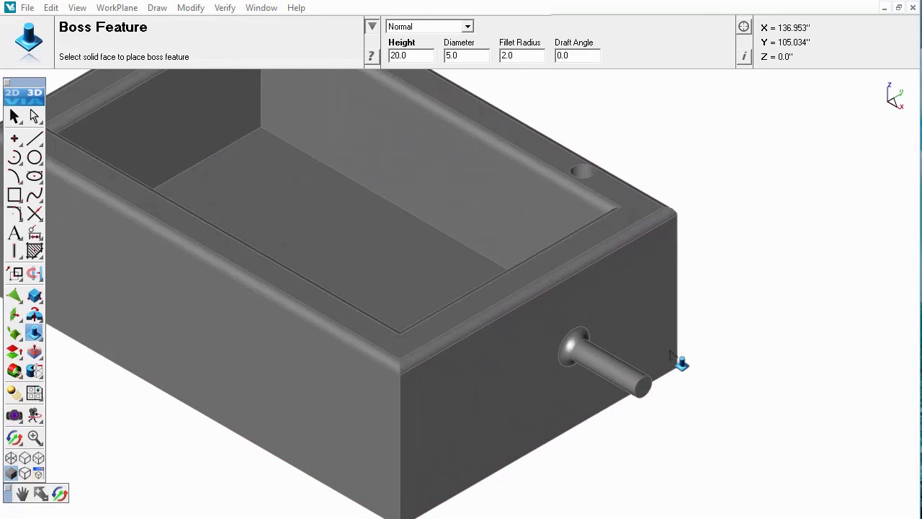
{"action": "left_click", "coordinate": [15, 118]}
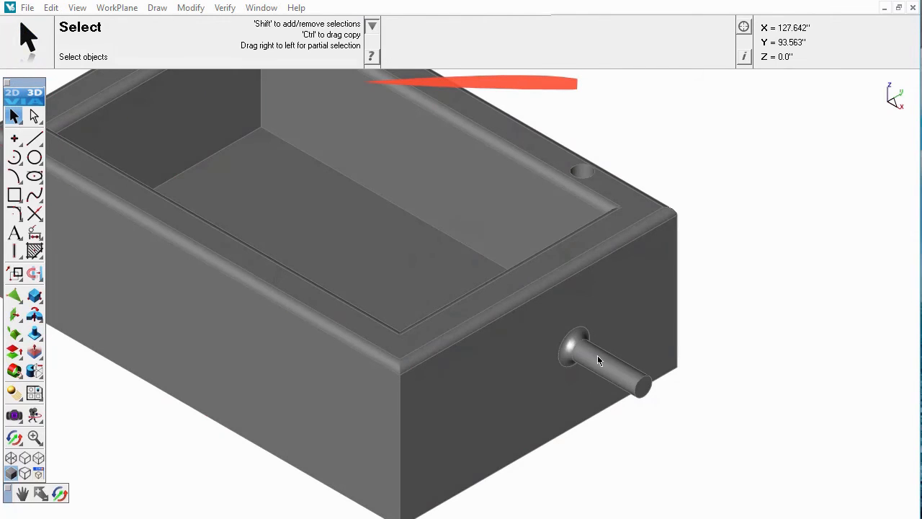
{"action": "left_click", "coordinate": [597, 355]}
{"action": "left_click", "coordinate": [483, 57]}
{"action": "type", "text": "20"}
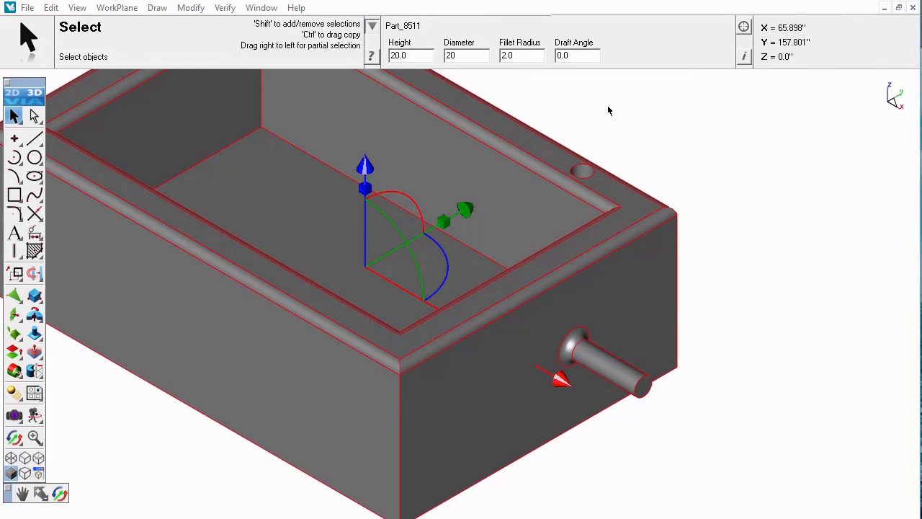
{"action": "key", "text": "Return"}
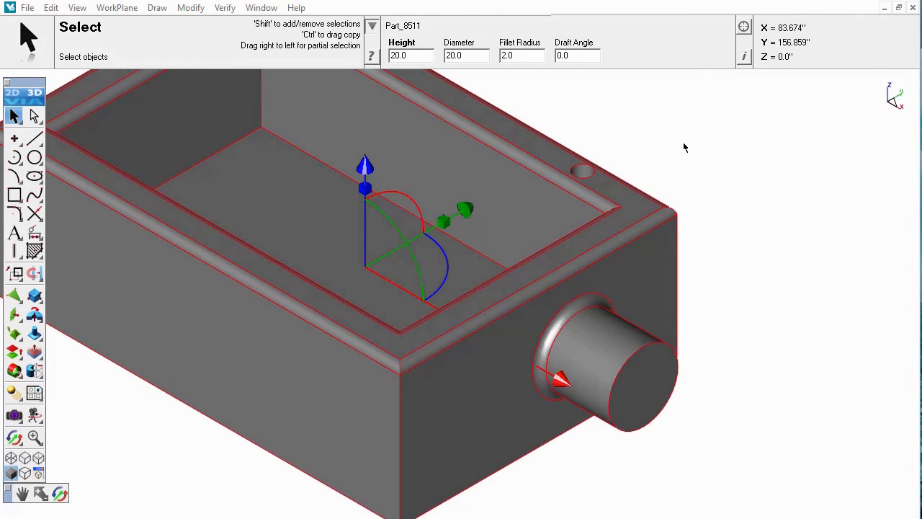
{"action": "left_click", "coordinate": [686, 146]}
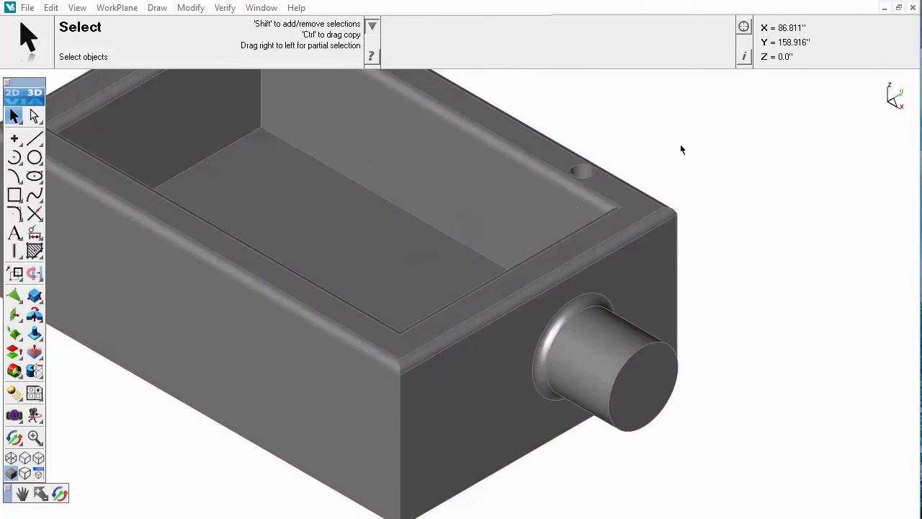
{"action": "middle_click_drag", "start_coordinate": [432, 310], "coordinate": [549, 367]}
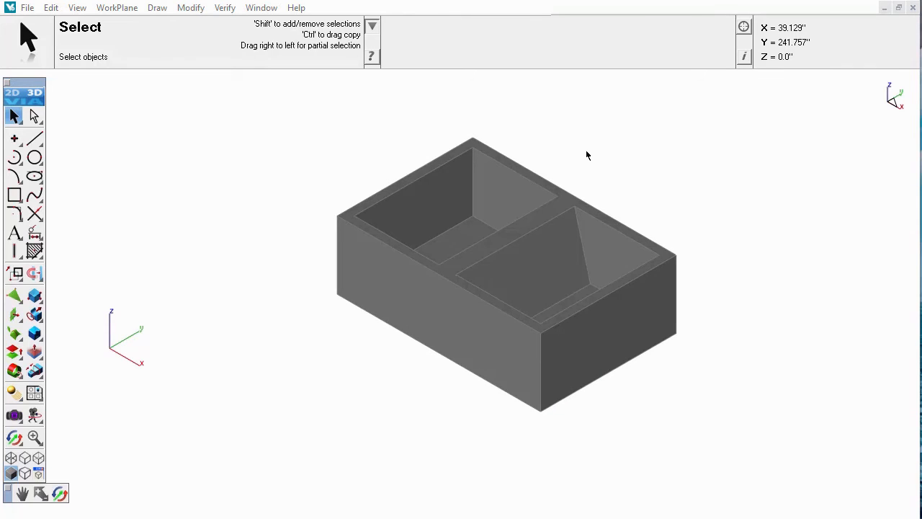
Step: Push/Pull the two-pocket block's +X end face outward about 60.2 inches and its front −Y face outward about 52.3 inches
{"action": "left_click", "coordinate": [34, 352]}
{"action": "left_click_drag", "start_coordinate": [598, 331], "coordinate": [700, 391]}
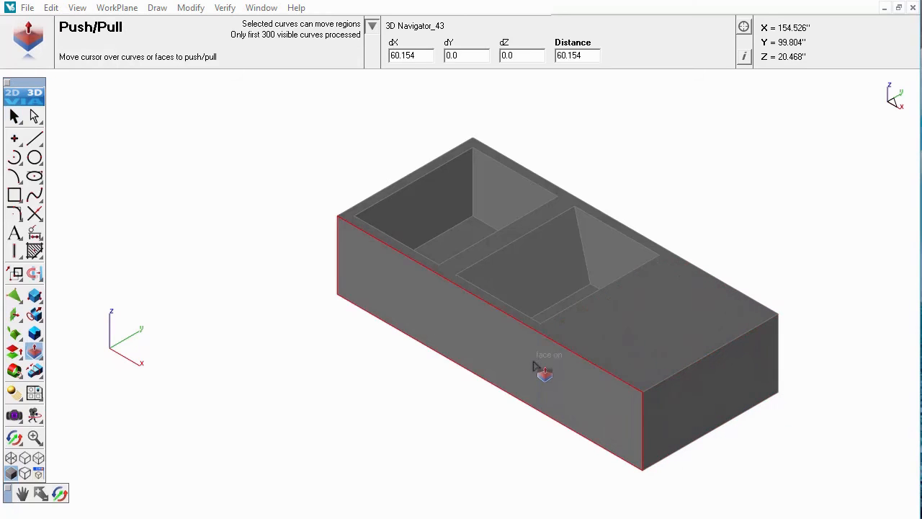
{"action": "left_click_drag", "start_coordinate": [524, 378], "coordinate": [449, 425]}
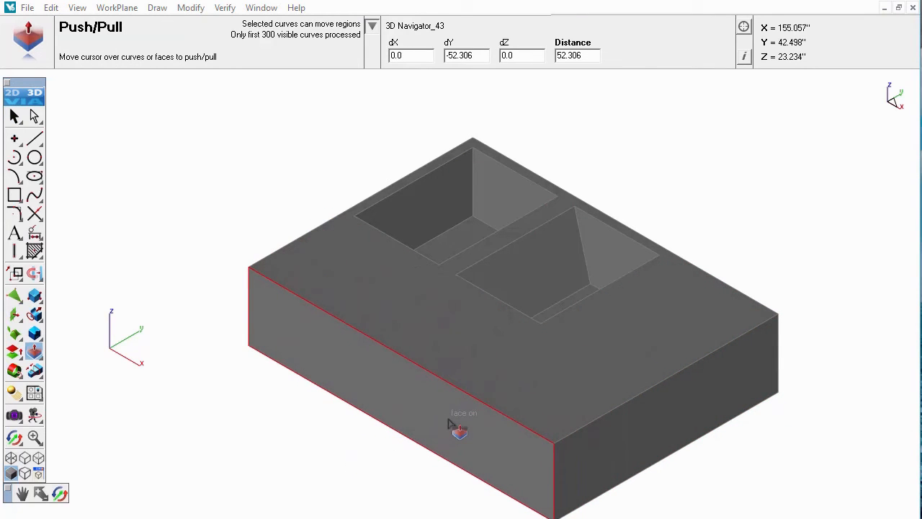
Step: Place a 5-inch-diameter simple through hole on the block's front −Y face at about X 65.8, Z 26.3
{"action": "left_click", "coordinate": [35, 333]}
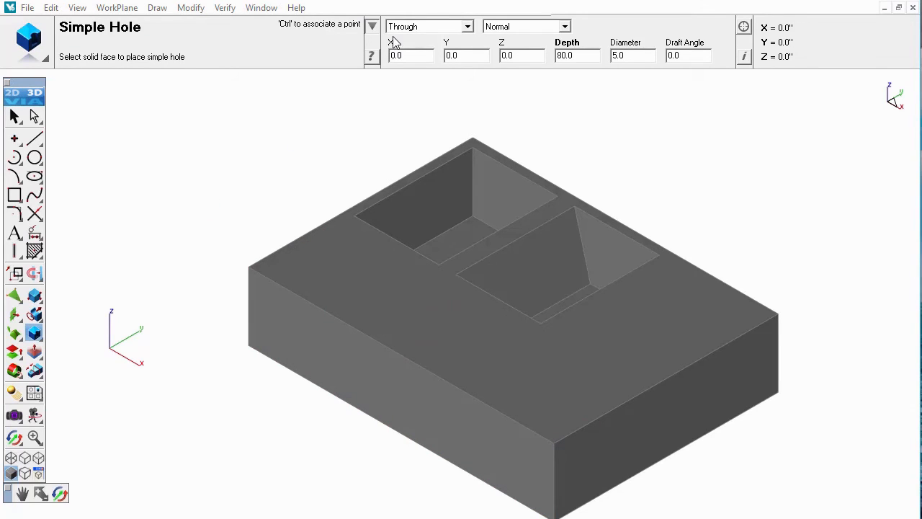
{"action": "left_click", "coordinate": [290, 331]}
{"action": "left_click", "coordinate": [309, 334]}
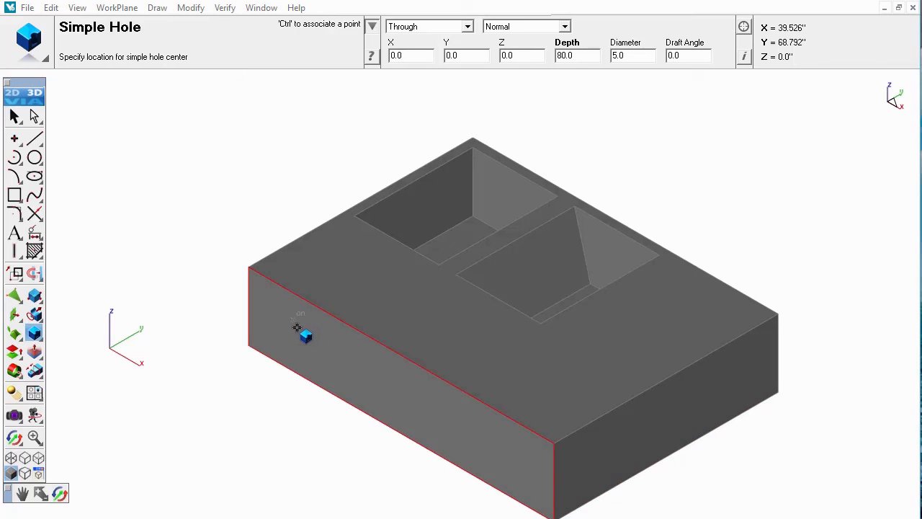
{"action": "left_click", "coordinate": [297, 328]}
{"action": "left_click", "coordinate": [493, 262]}
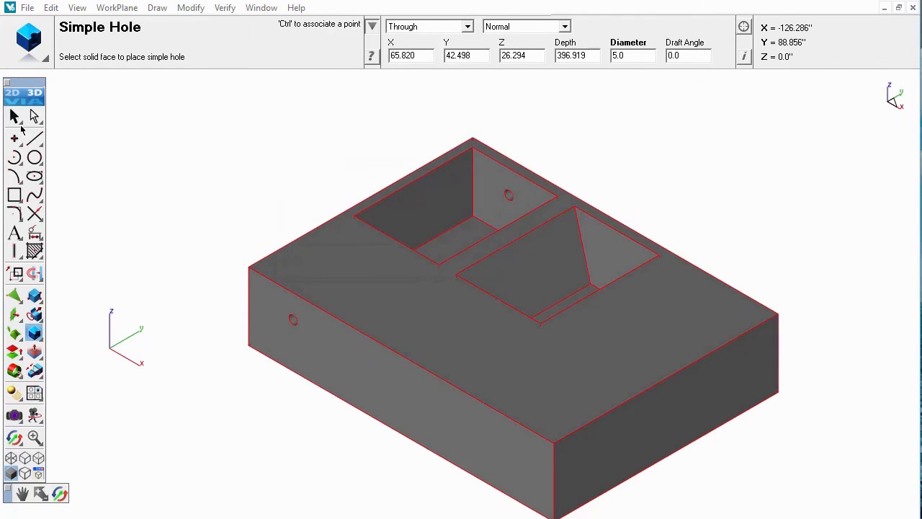
Step: Set the diameter of the simple through hole on the front −Y face to 10 inches
{"action": "left_click", "coordinate": [638, 60]}
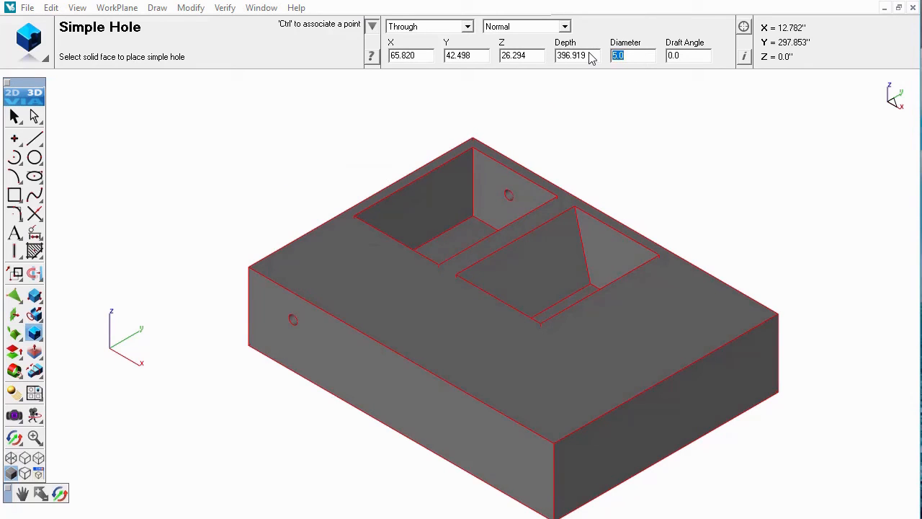
{"action": "type", "text": "10"}
{"action": "key", "text": "Return"}
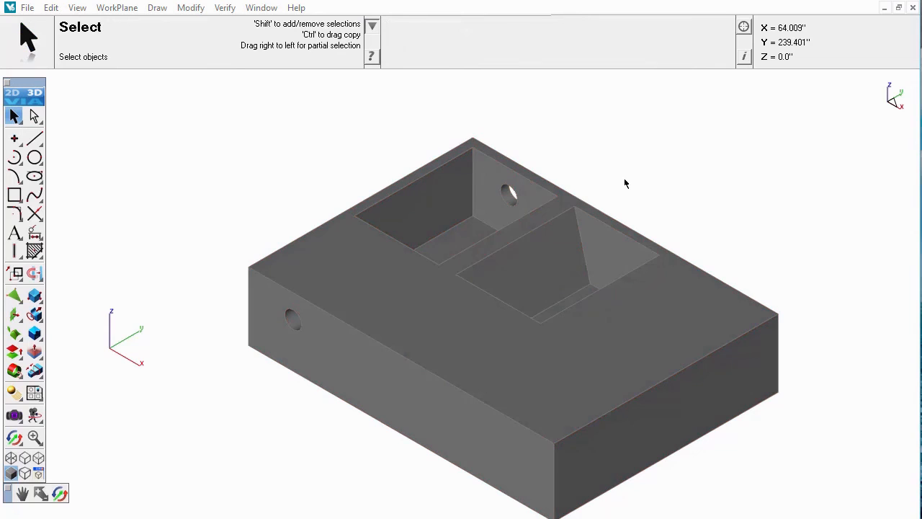
Step: Add a constant chamfer of length 50 inches to the vertical corner edge between the front −Y and +X end faces
{"action": "middle_click_drag", "start_coordinate": [626, 209], "coordinate": [667, 217]}
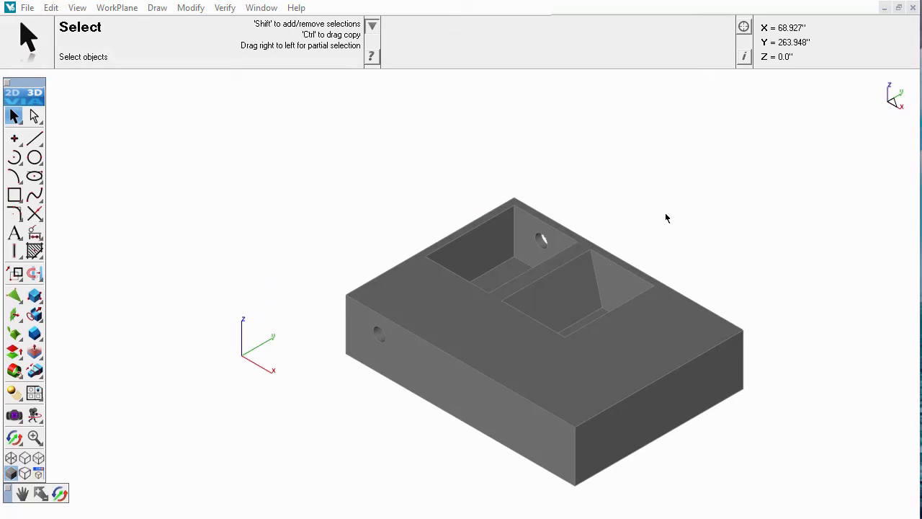
{"action": "left_click", "coordinate": [35, 334]}
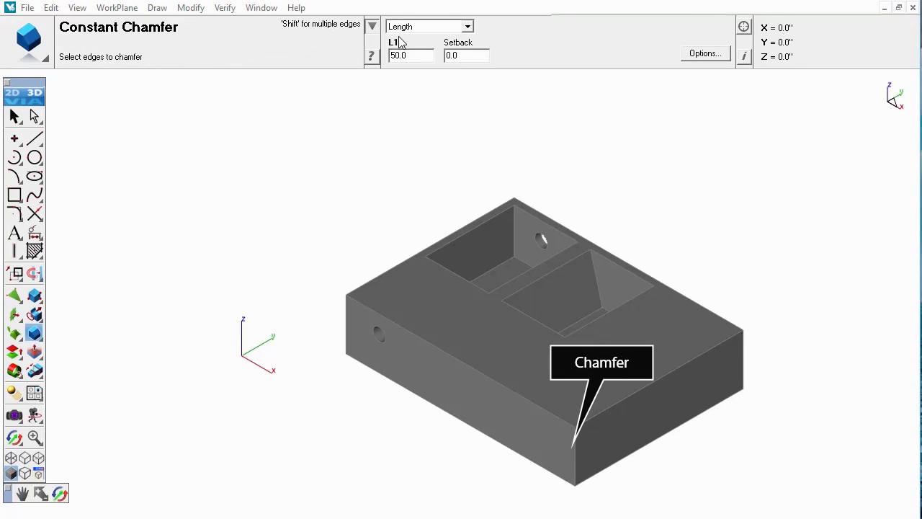
{"action": "left_click", "coordinate": [574, 453]}
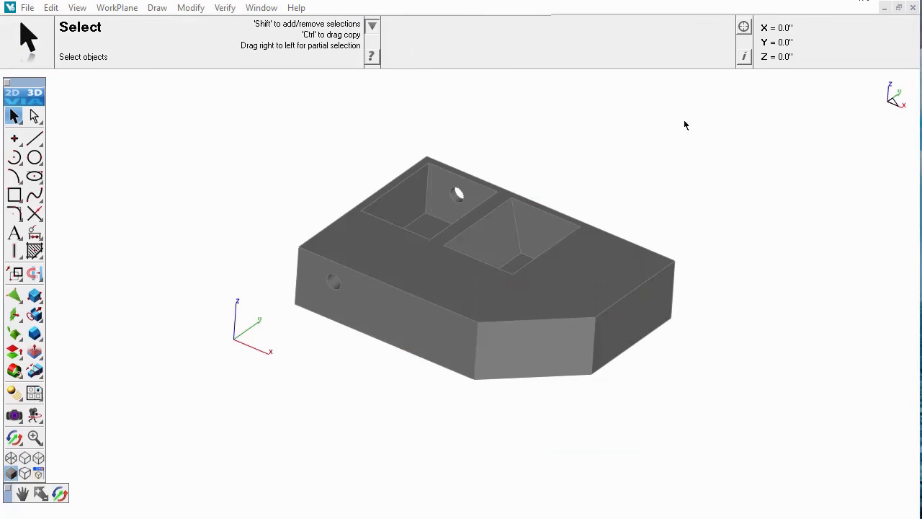
Step: Select the chamfered block, open the Inspector for it and move the Inspector clear of the model
{"action": "mouse_move", "coordinate": [583, 206]}
{"action": "middle_mouse_down"}
{"action": "mouse_move", "coordinate": [598, 218]}
{"action": "mouse_move", "coordinate": [508, 323]}
{"action": "mouse_move", "coordinate": [418, 310]}
{"action": "mouse_move", "coordinate": [426, 346]}
{"action": "mouse_move", "coordinate": [465, 334]}
{"action": "mouse_move", "coordinate": [545, 193]}
{"action": "mouse_move", "coordinate": [587, 169]}
{"action": "mouse_move", "coordinate": [583, 247]}
{"action": "mouse_move", "coordinate": [498, 259]}
{"action": "mouse_move", "coordinate": [560, 247]}
{"action": "middle_mouse_up"}
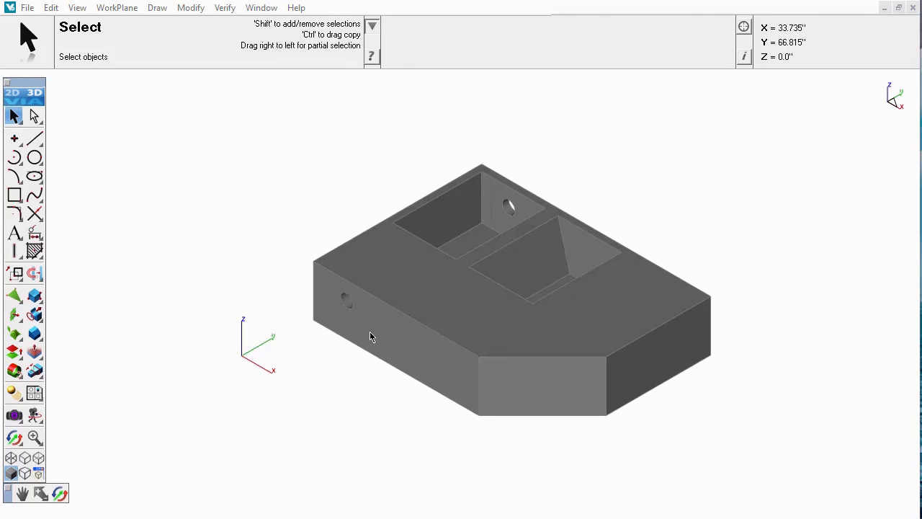
{"action": "scroll", "coordinate": [340, 300], "scroll_direction": "up", "scroll_amount": 3}
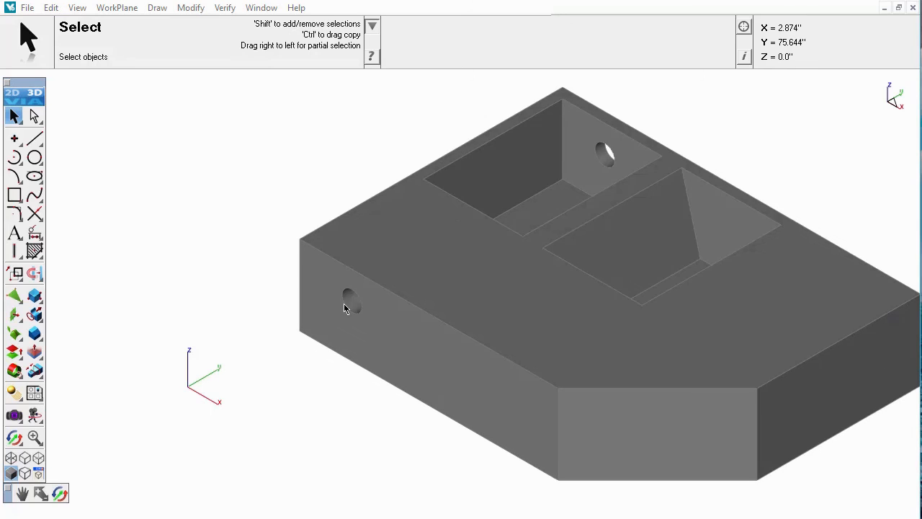
{"action": "left_click", "coordinate": [344, 304]}
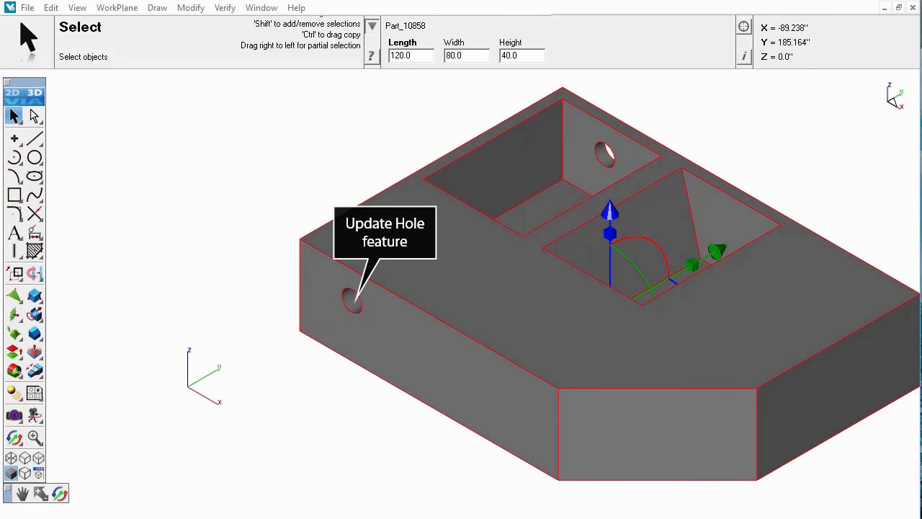
{"action": "left_click", "coordinate": [261, 7]}
{"action": "left_click", "coordinate": [339, 140]}
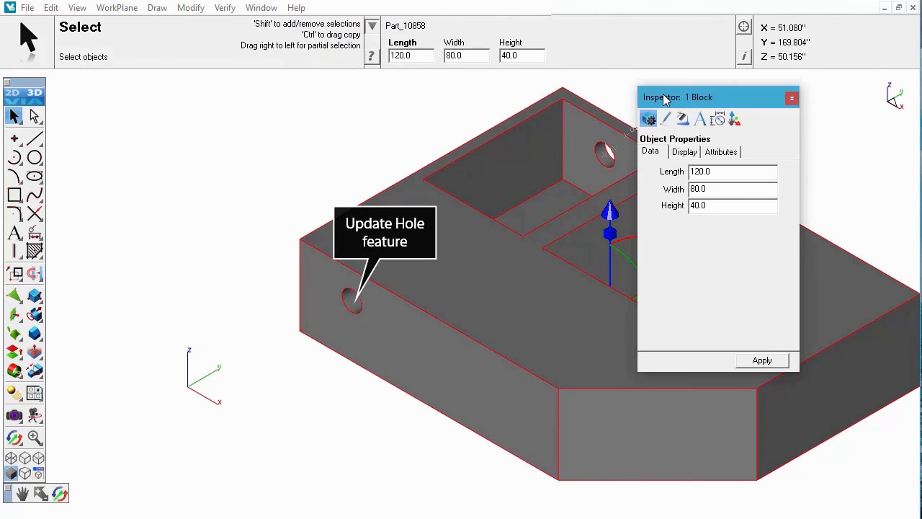
{"action": "left_click_drag", "start_coordinate": [115, 112], "coordinate": [234, 104]}
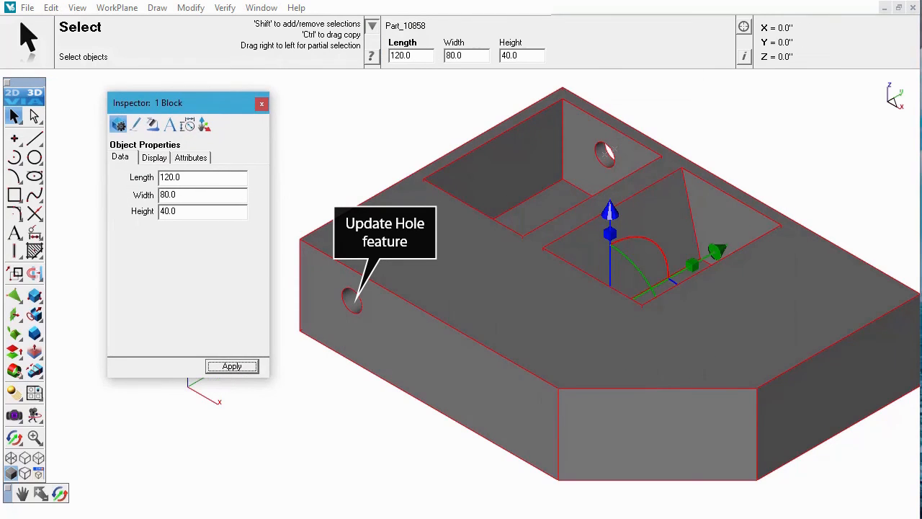
Step: Select the simple through hole, set its diameter to 12 inches in the Inspector and deselect it
{"action": "left_click", "coordinate": [607, 153]}
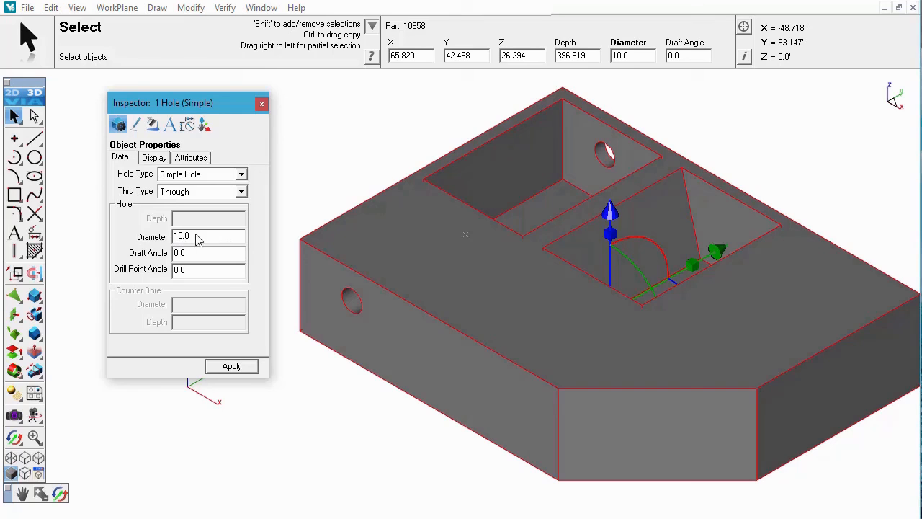
{"action": "left_click_drag", "start_coordinate": [198, 240], "coordinate": [164, 240]}
{"action": "type", "text": "12"}
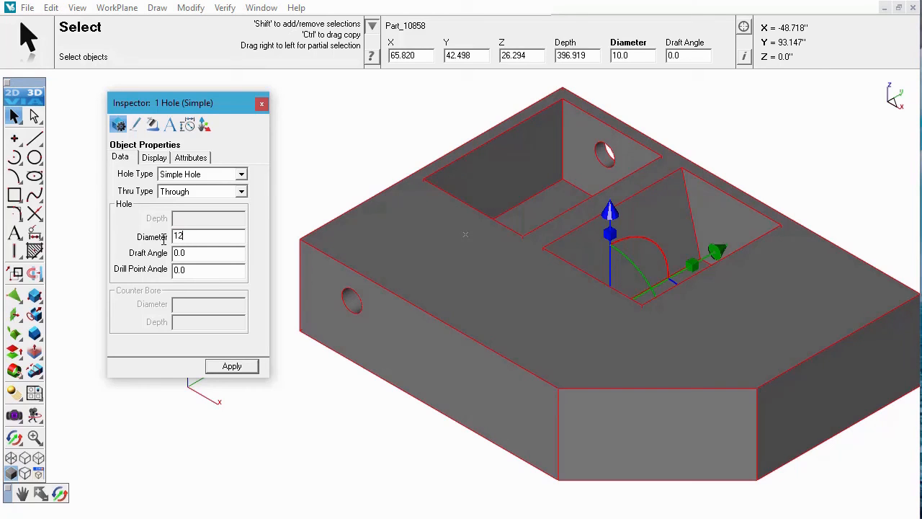
{"action": "left_click", "coordinate": [233, 366]}
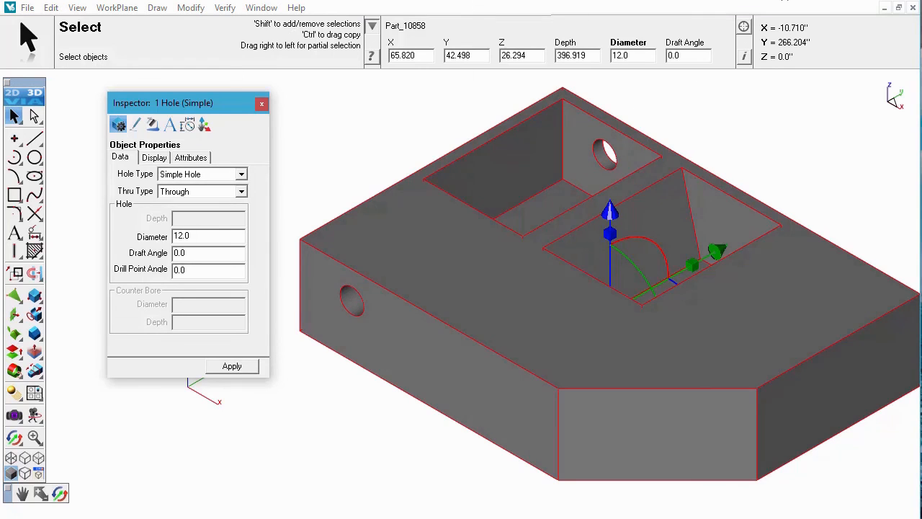
{"action": "left_click", "coordinate": [629, 98]}
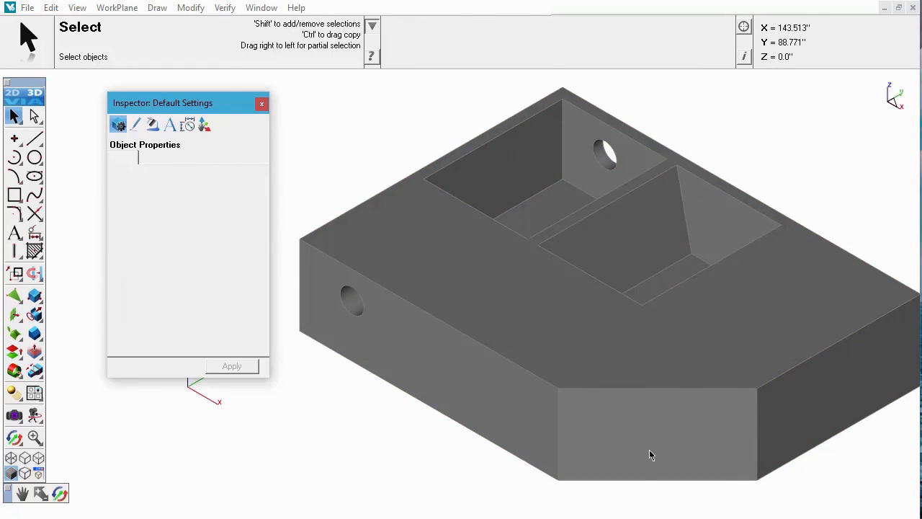
Step: Select the corner chamfer and set its edge length to 30 inches in the Inspector
{"action": "left_click", "coordinate": [649, 454]}
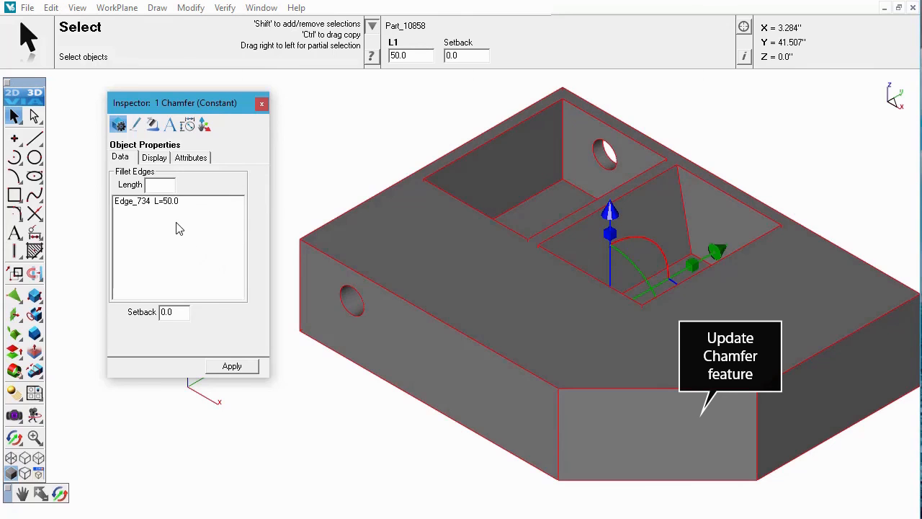
{"action": "left_click", "coordinate": [173, 204]}
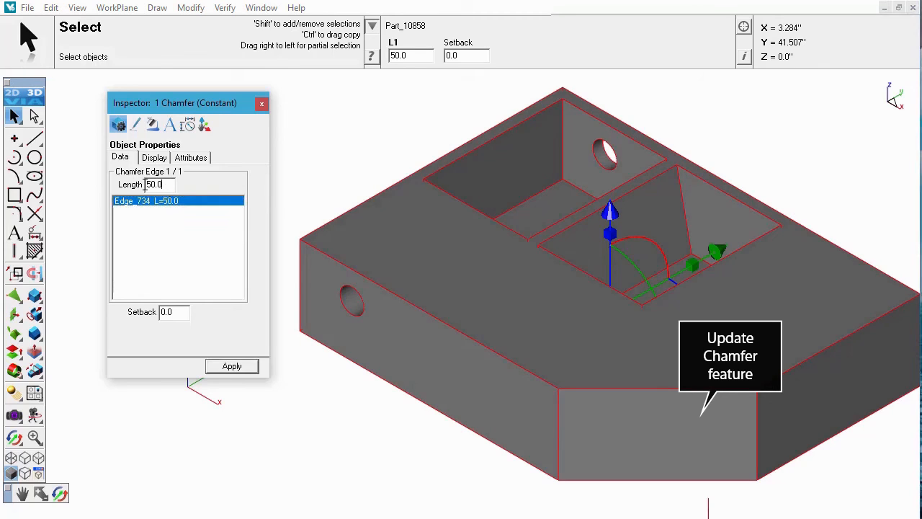
{"action": "double_click", "coordinate": [145, 187]}
{"action": "type", "text": "30"}
{"action": "left_click", "coordinate": [238, 366]}
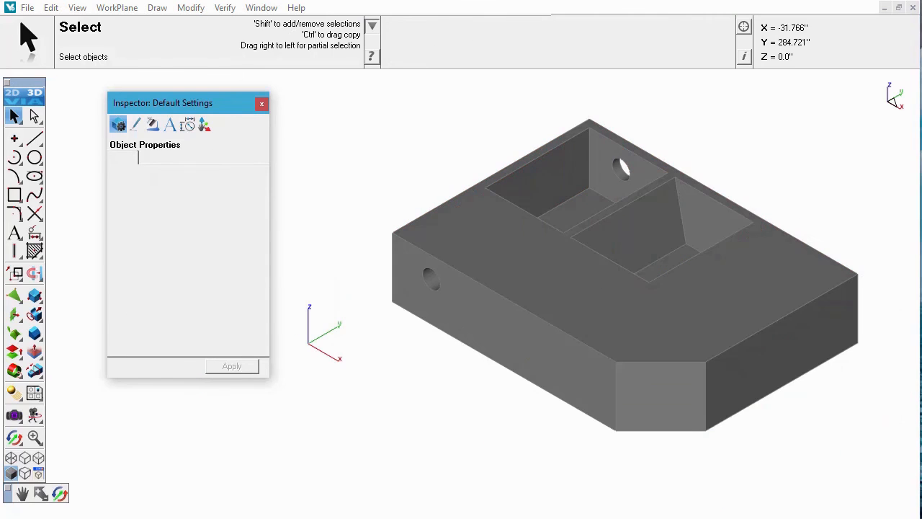
Step: Select the original block primitive and set its length to 180 and width to 10 in the Inspector
{"action": "left_click", "coordinate": [544, 288]}
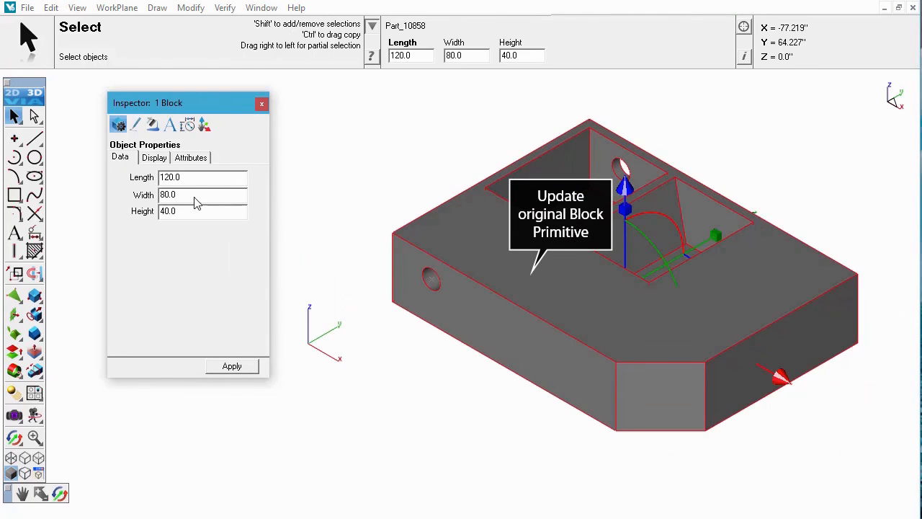
{"action": "left_click_drag", "start_coordinate": [192, 180], "coordinate": [140, 182]}
{"action": "type", "text": "1"}
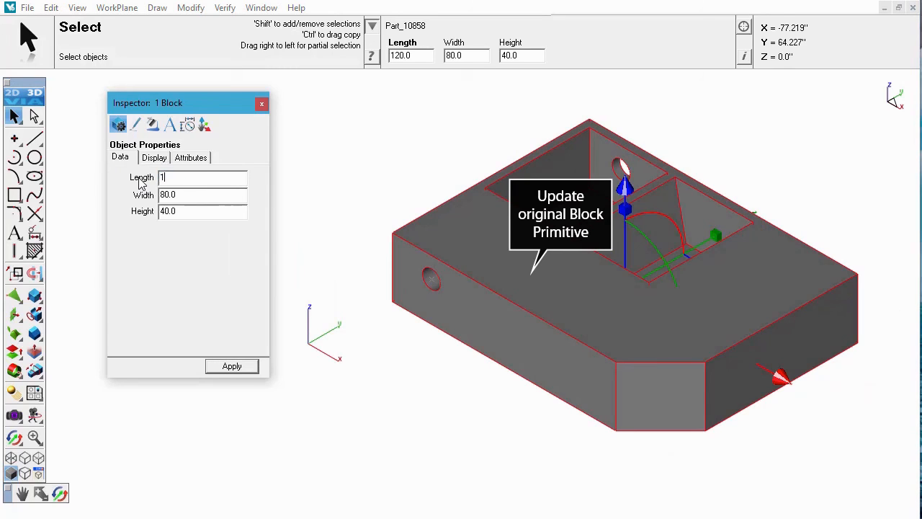
{"action": "type", "text": "80"}
{"action": "key", "text": "Tab"}
{"action": "type", "text": "10"}
{"action": "left_click", "coordinate": [229, 367]}
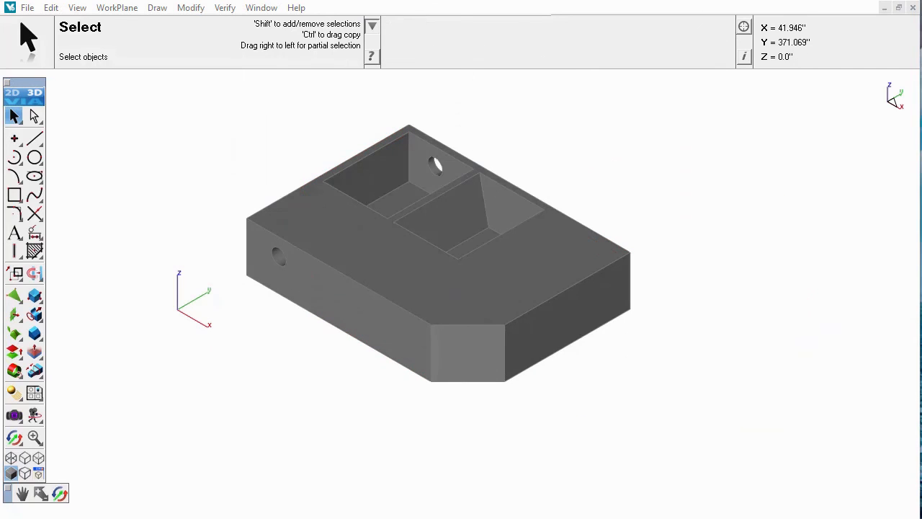
Step: Make the whole chamfered block transparent to expose its pockets and through hole
{"action": "middle_click_drag", "start_coordinate": [447, 215], "coordinate": [450, 170]}
{"action": "right_click", "coordinate": [323, 150]}
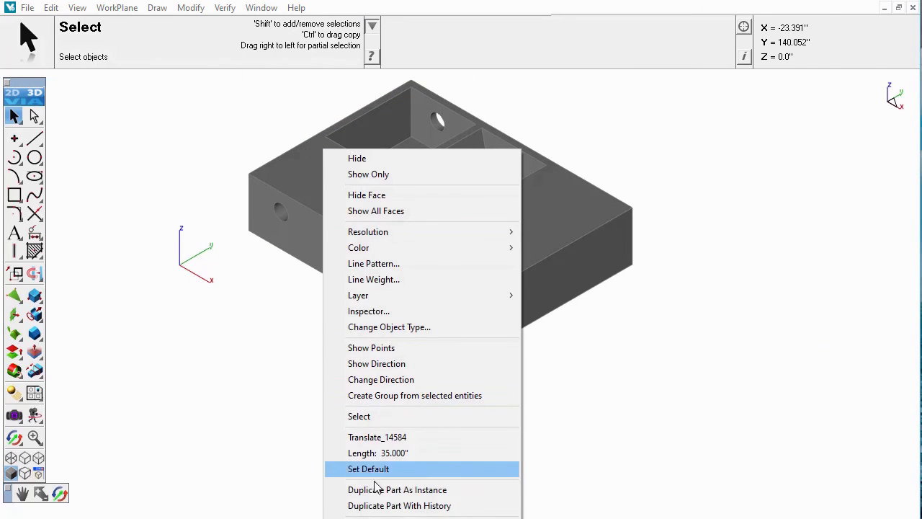
{"action": "left_click", "coordinate": [369, 513]}
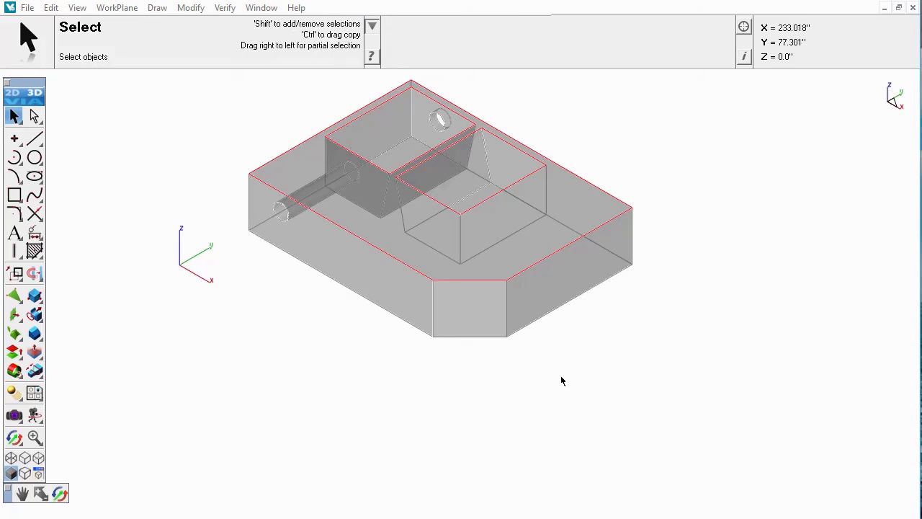
{"action": "left_click", "coordinate": [562, 379]}
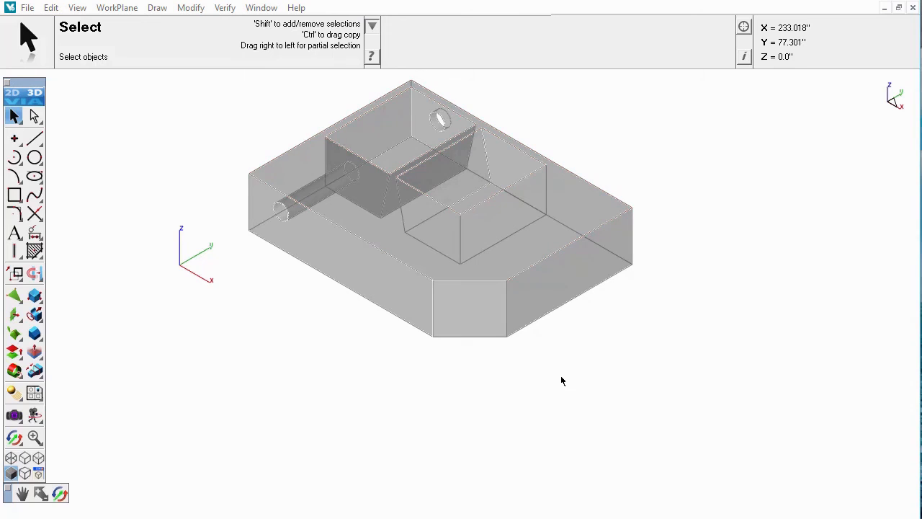
Step: Turn off the transparency of the chamfered block
{"action": "right_click", "coordinate": [415, 87]}
{"action": "left_click", "coordinate": [527, 465]}
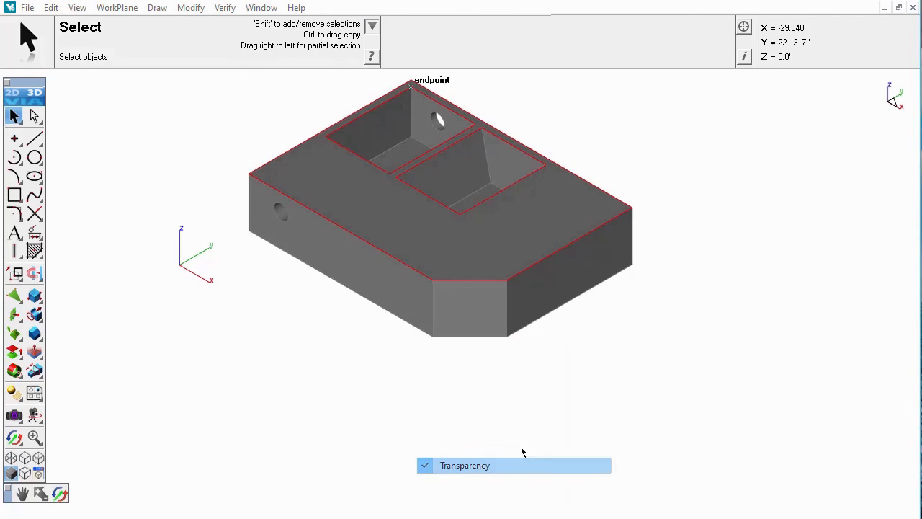
{"action": "left_click", "coordinate": [749, 217]}
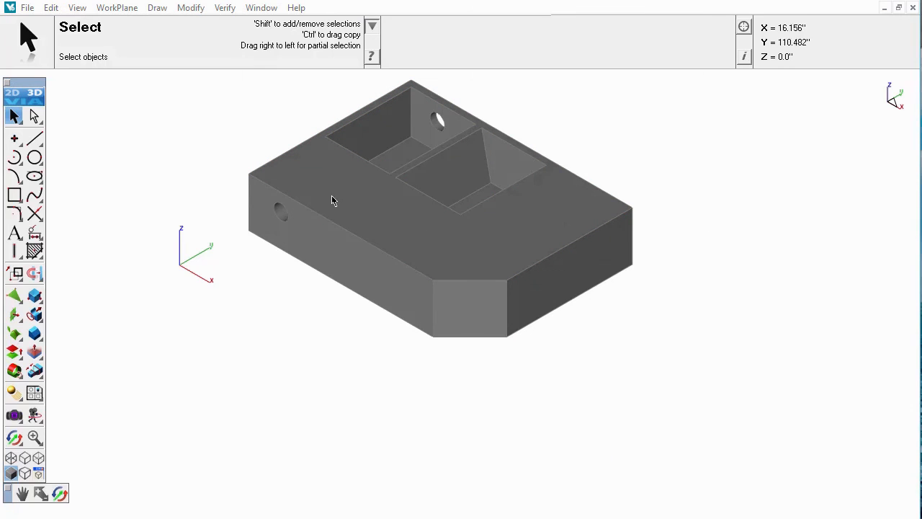
Step: Try to change the color of the chamfered block to green
{"action": "right_click", "coordinate": [315, 173]}
{"action": "mouse_move", "coordinate": [393, 263]}
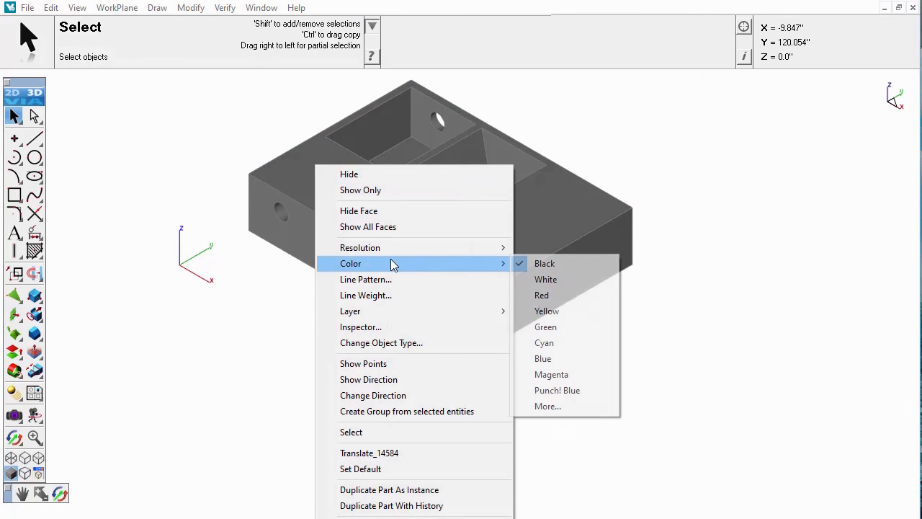
{"action": "left_click", "coordinate": [580, 325]}
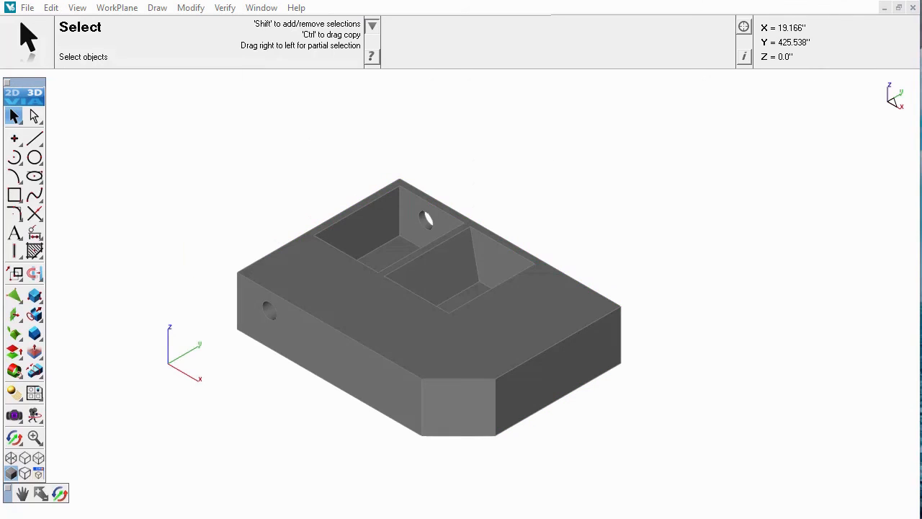
{"action": "right_click", "coordinate": [303, 262]}
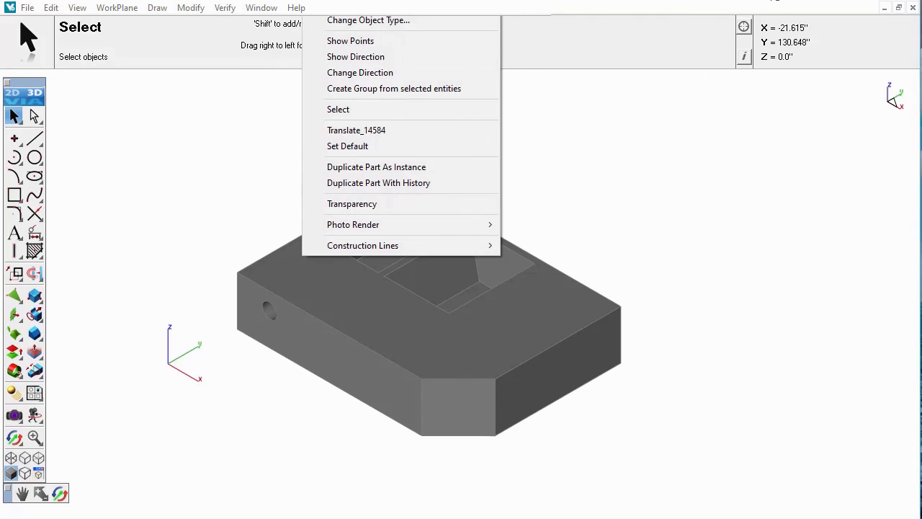
{"action": "key", "text": "Escape"}
Step: Set the color of the whole chamfered block to Green
{"action": "middle_click_drag", "start_coordinate": [302, 256], "coordinate": [273, 316]}
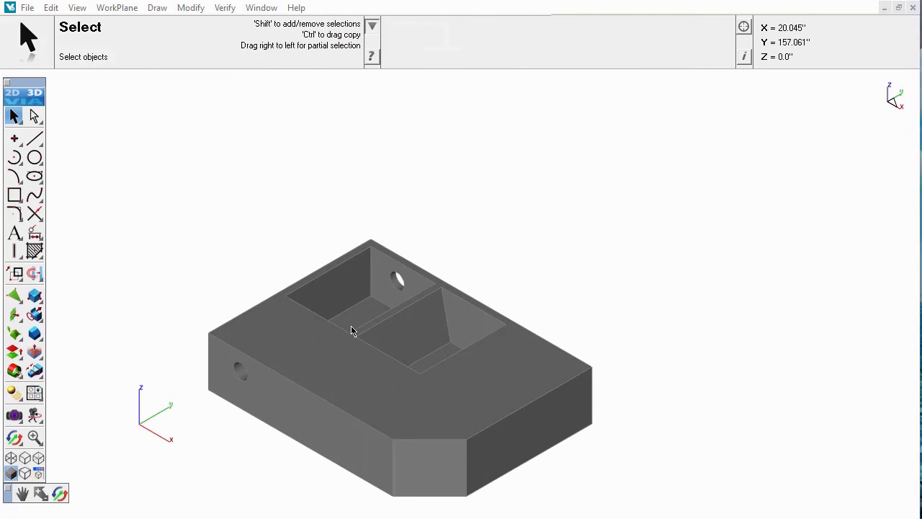
{"action": "right_click", "coordinate": [270, 342]}
{"action": "mouse_move", "coordinate": [366, 29]}
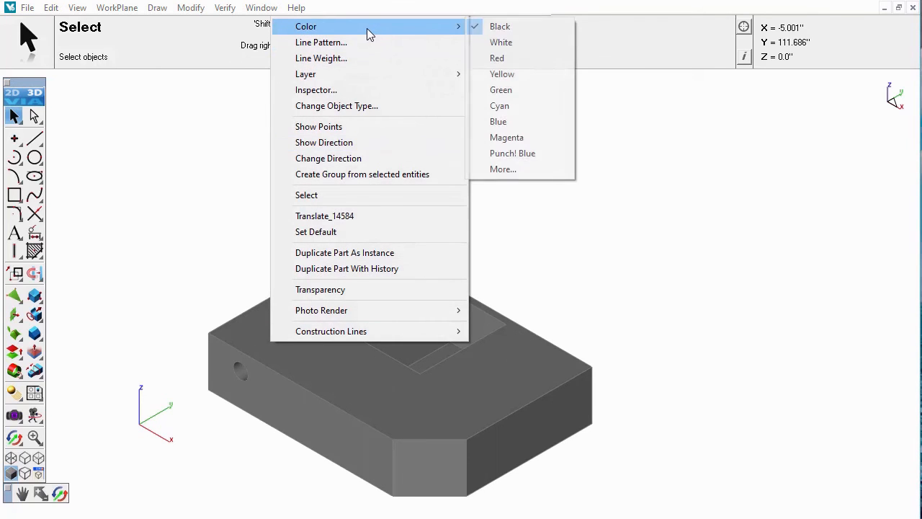
{"action": "left_click", "coordinate": [518, 91]}
{"action": "middle_click_drag", "start_coordinate": [463, 364], "coordinate": [515, 277]}
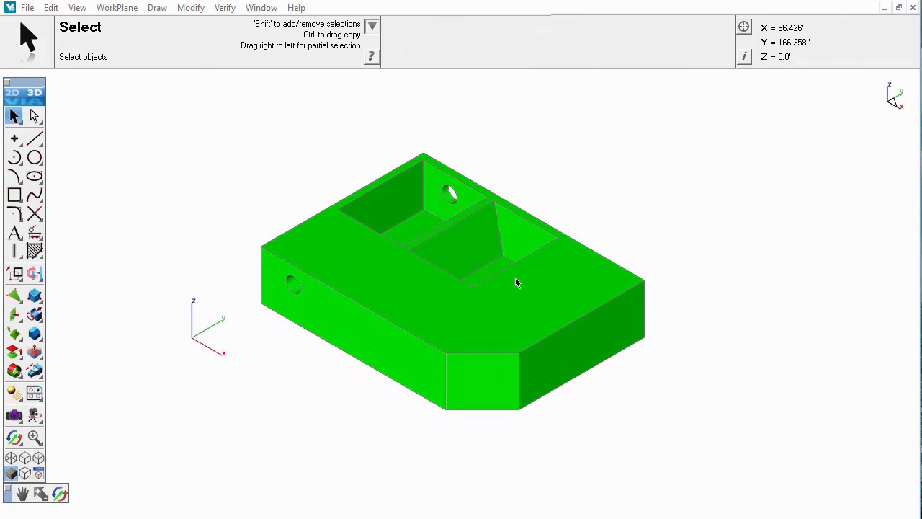